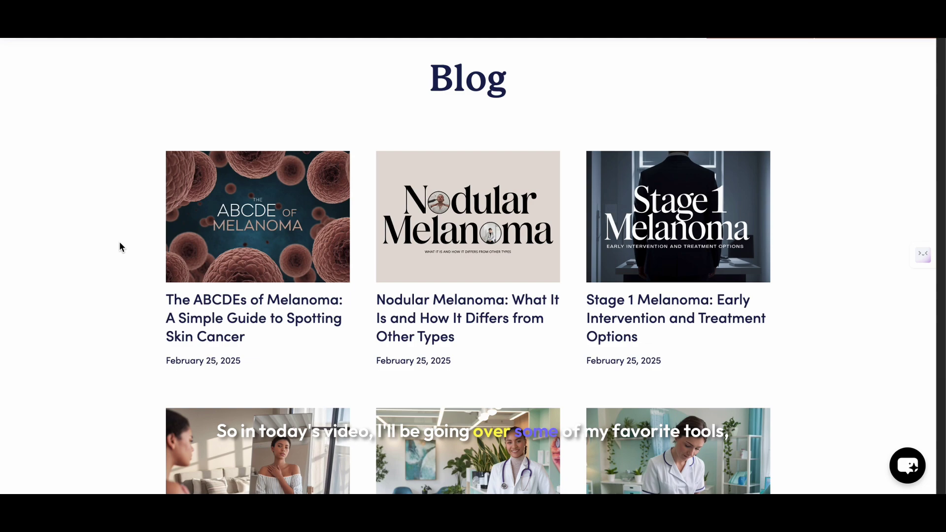
Step: Scroll down through the Minor Surgery Center blog page's post covers
scroll(119, 243, down, 5)
scroll(118, 245, down, 8)
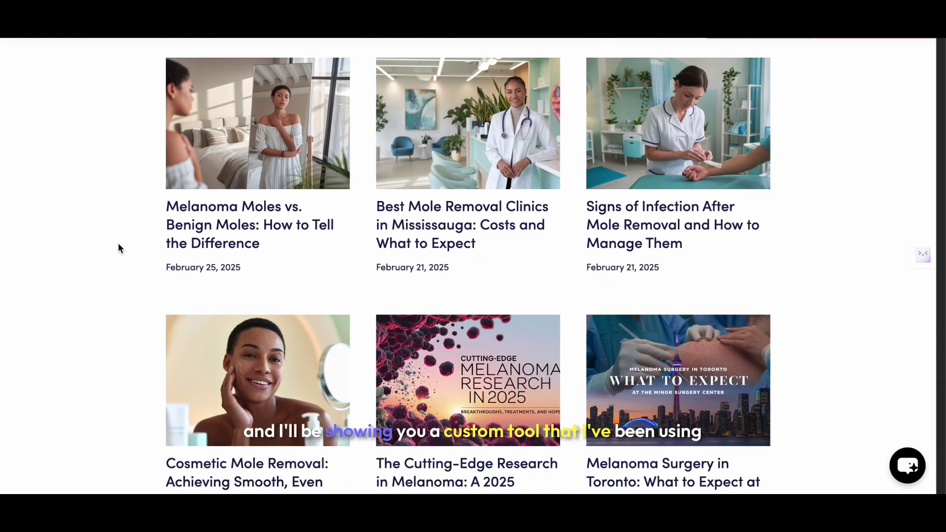
scroll(119, 244, down, 5)
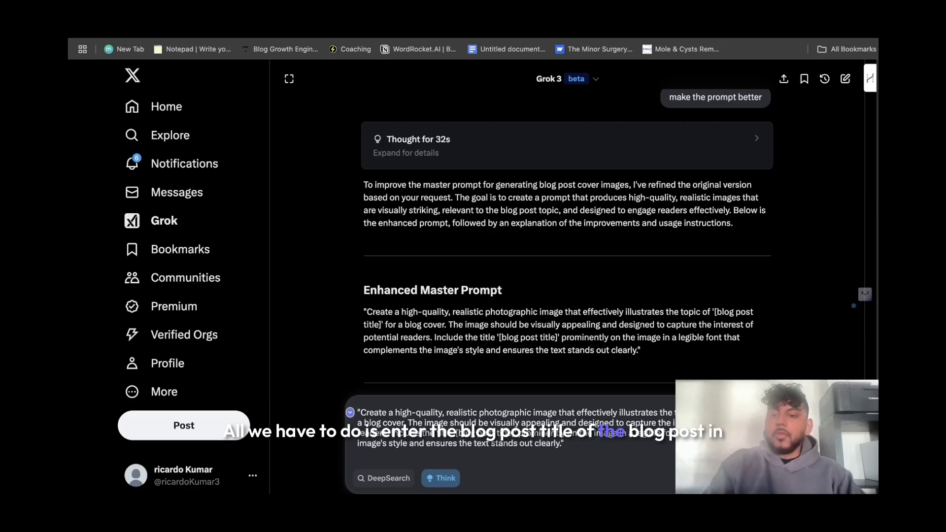
Step: Fill both '[blog post title]' placeholders with 'Best Running Shoes For Men 2025' and select the whole prompt
key(super+v)
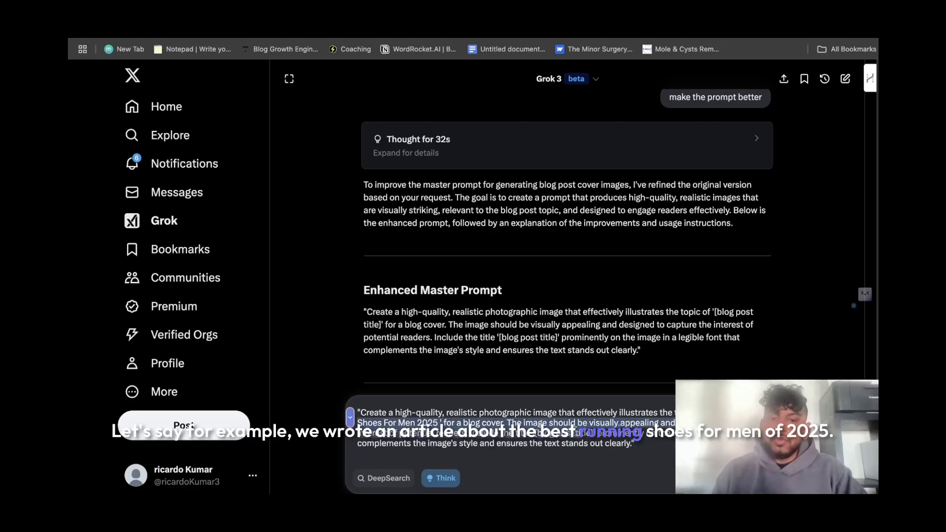
right_click(420, 418)
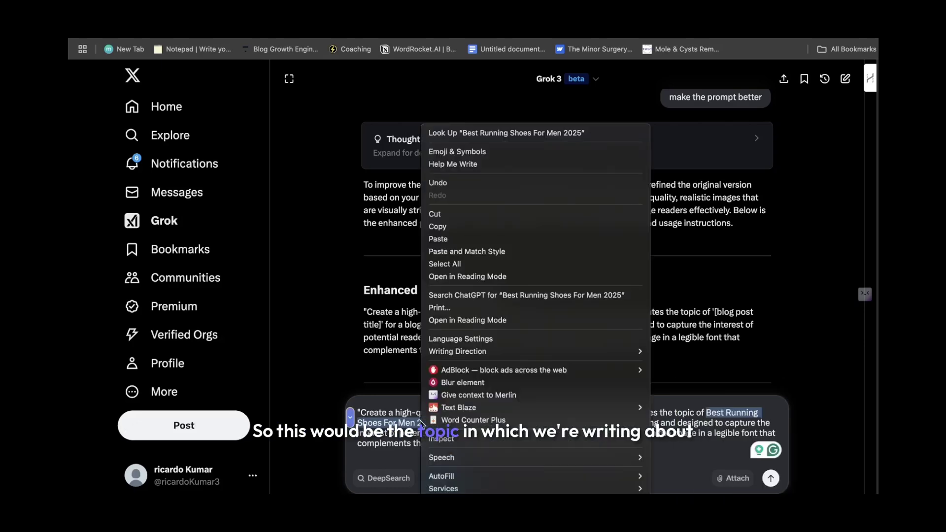
click(443, 226)
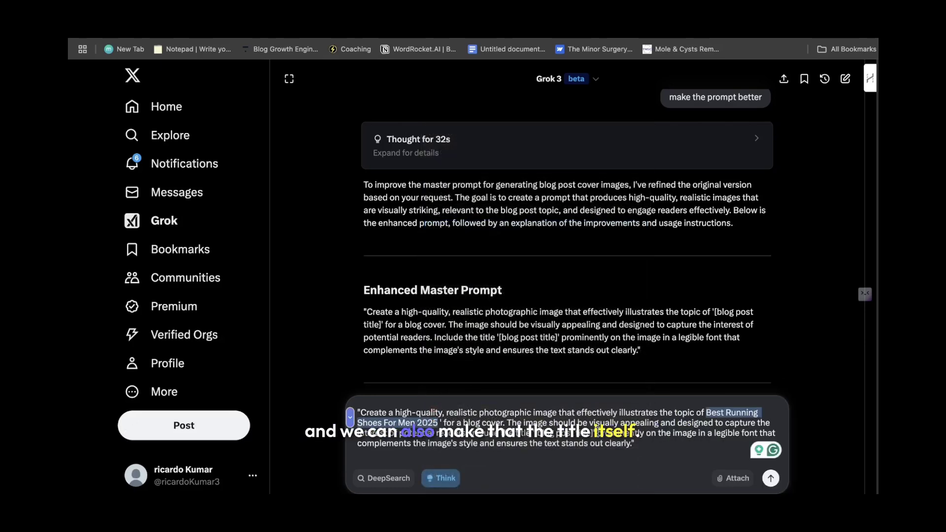
click(853, 306)
text(Best Running Shoes For Men 2025)
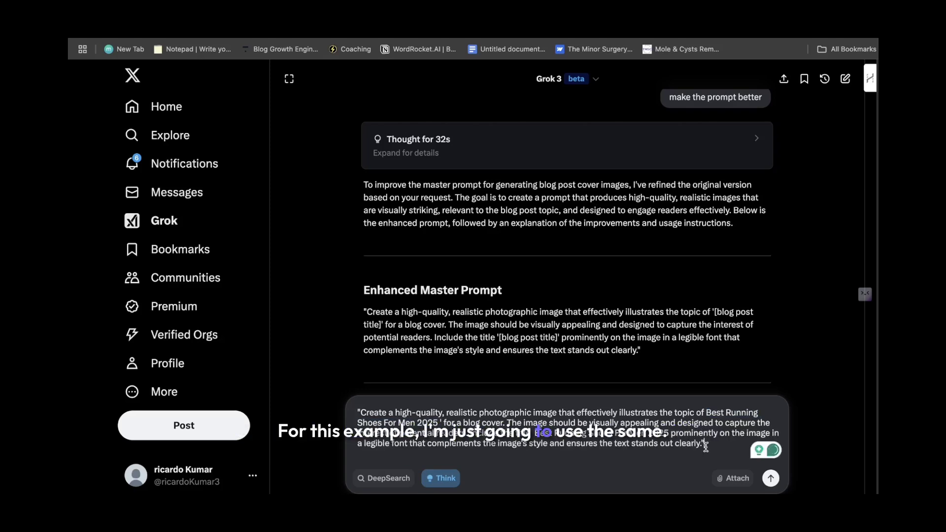
drag(705, 446, 351, 409)
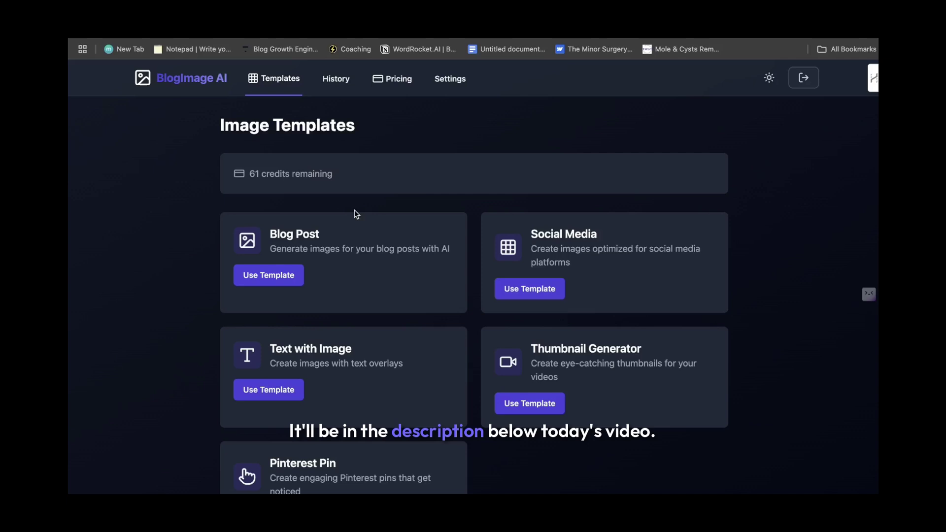
scroll(416, 222, down, 2)
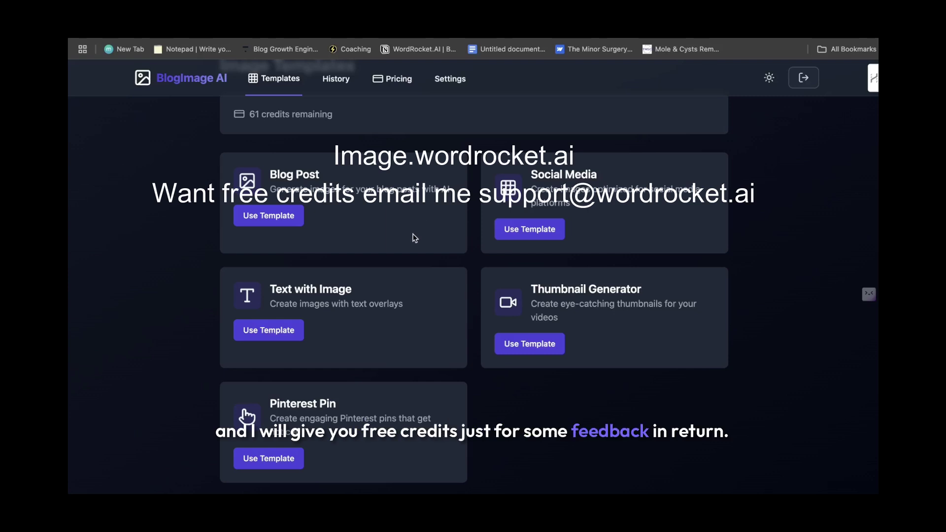
scroll(416, 247, up, 2)
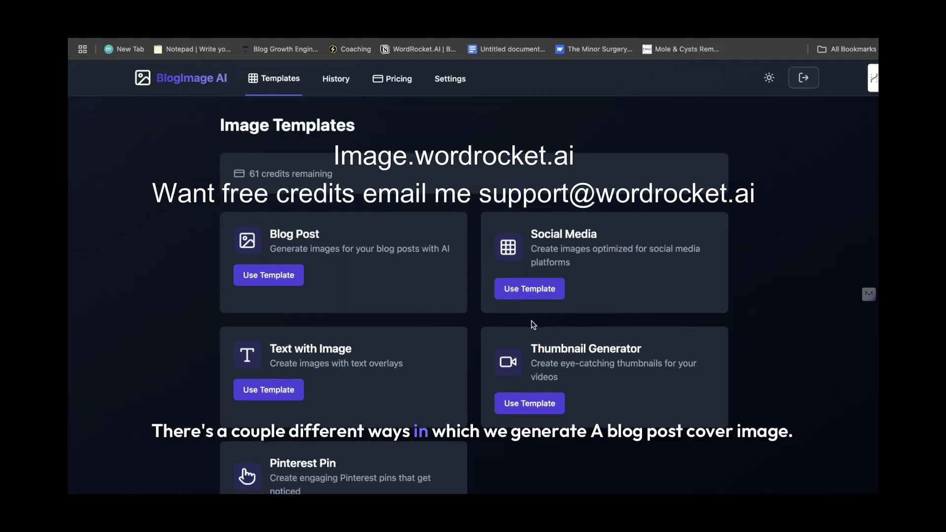
scroll(486, 314, down, 2)
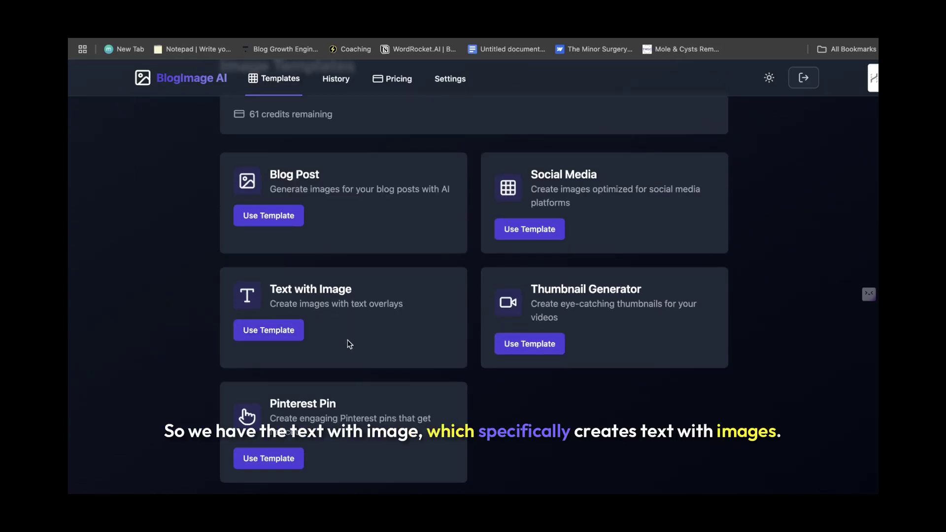
drag(348, 344, 285, 302)
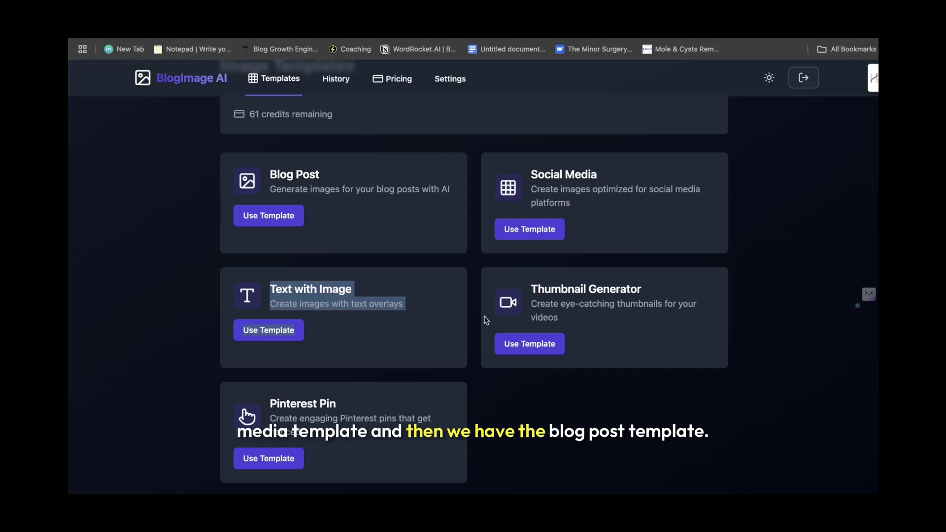
click(388, 298)
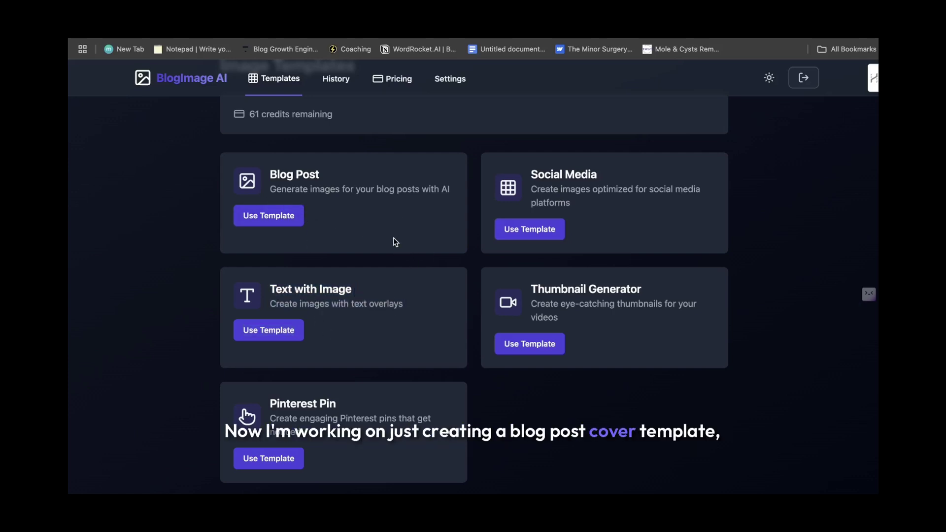
Step: Open Text with Image, paste the Grok prompt as Visual Description, and set Main Text to 'Best Running Shoes For Men 2025'
click(289, 328)
scroll(333, 323, down, 5)
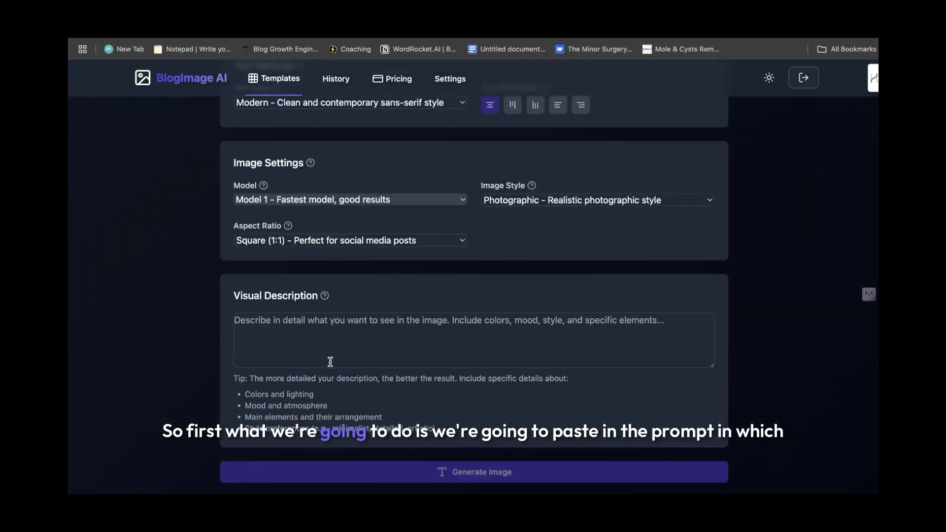
click(320, 350)
text("Create a high-quality, realistic photographic image that effectively illustrates the topic of Best Running Shoes For Men 2025 ' for a blog cover. The image should be visually appealing and designed to capture the interest of potential readers. Include the title  Best Running Shoes For Men 2025 prominently on the image in a legible font that complements the image's style and ensures the text stands out clearly.")
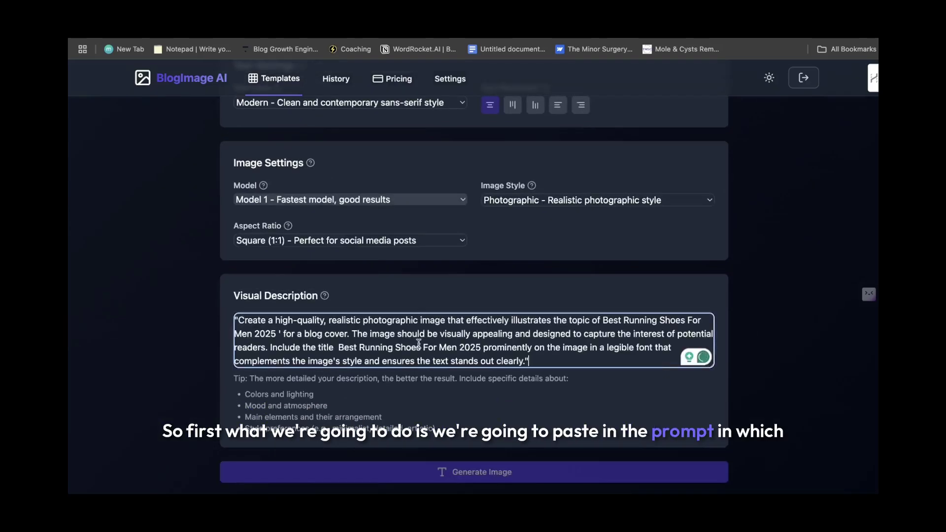
scroll(419, 344, up, 10)
click(296, 265)
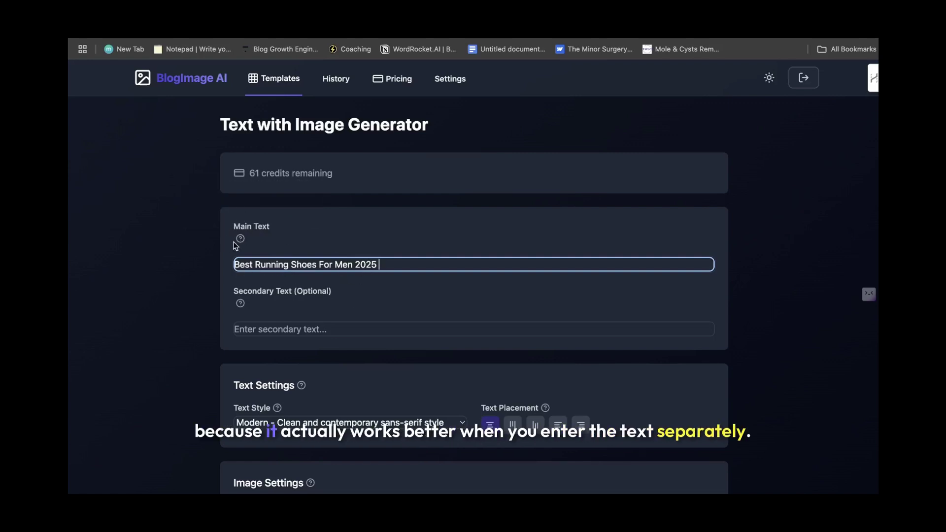
scroll(337, 270, down, 4)
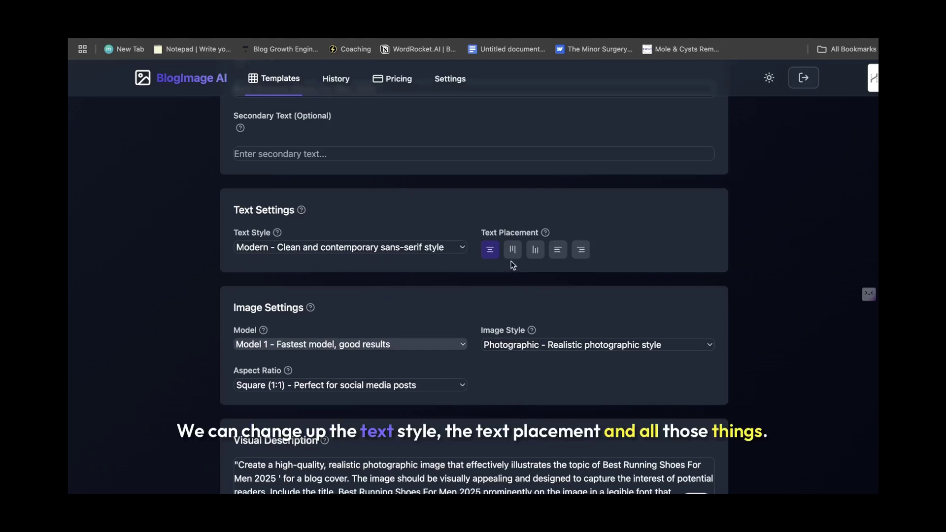
Step: Generate the image with Model 2 at the Landscape (16:9) aspect ratio
scroll(468, 281, down, 2)
click(398, 272)
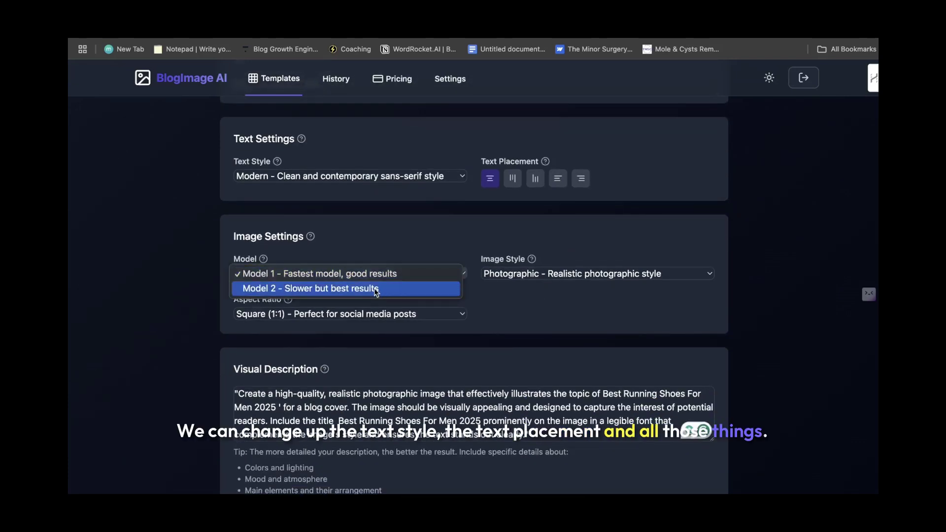
click(365, 307)
click(326, 271)
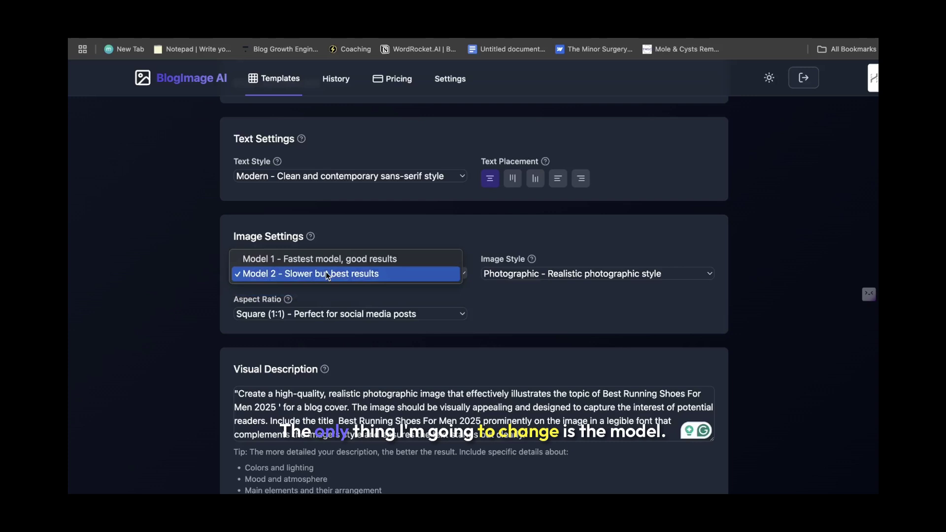
click(322, 273)
click(322, 273)
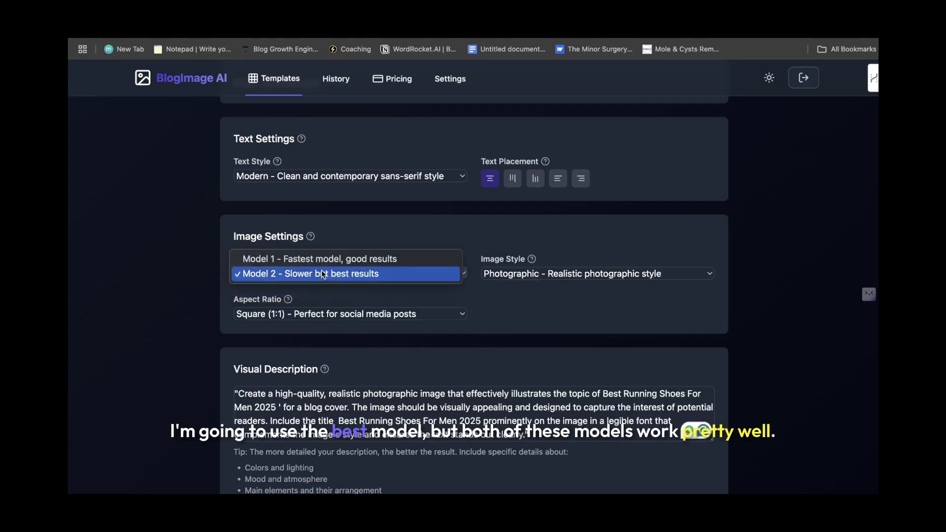
click(321, 270)
click(319, 317)
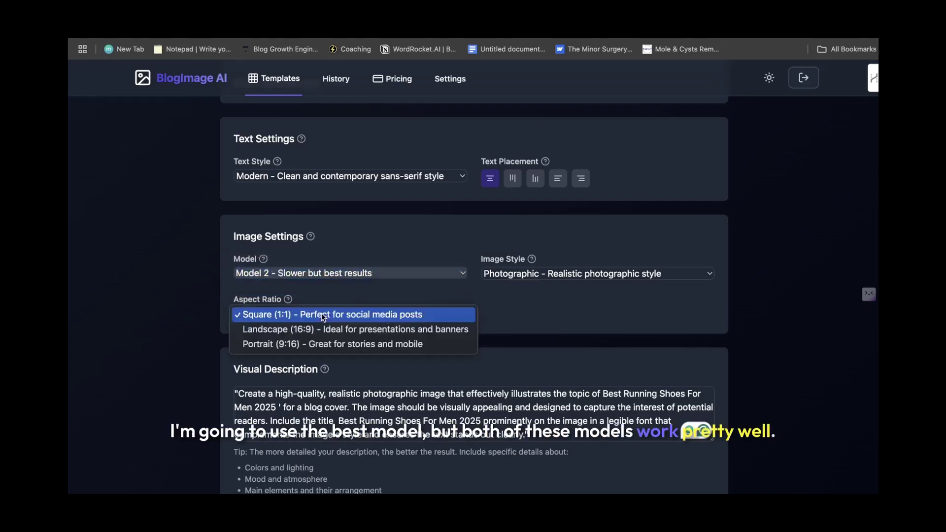
click(320, 326)
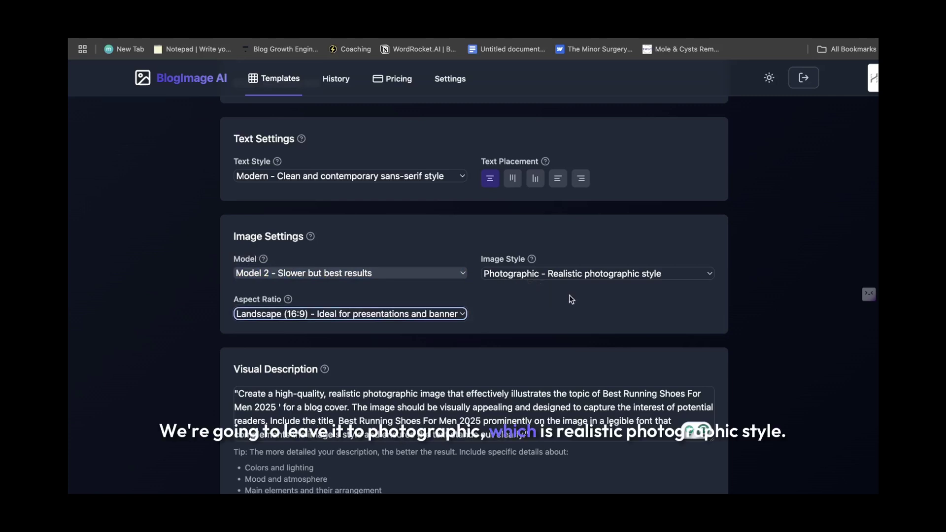
scroll(555, 295, down, 2)
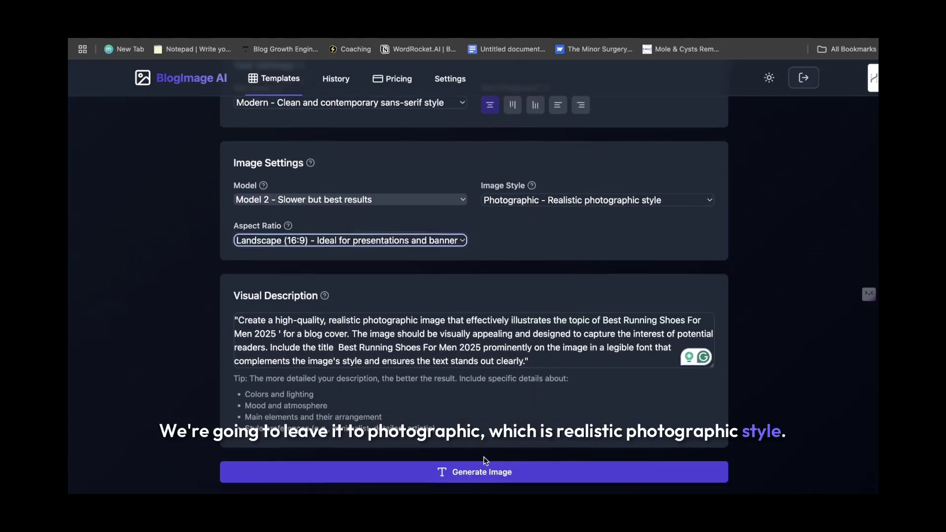
click(481, 472)
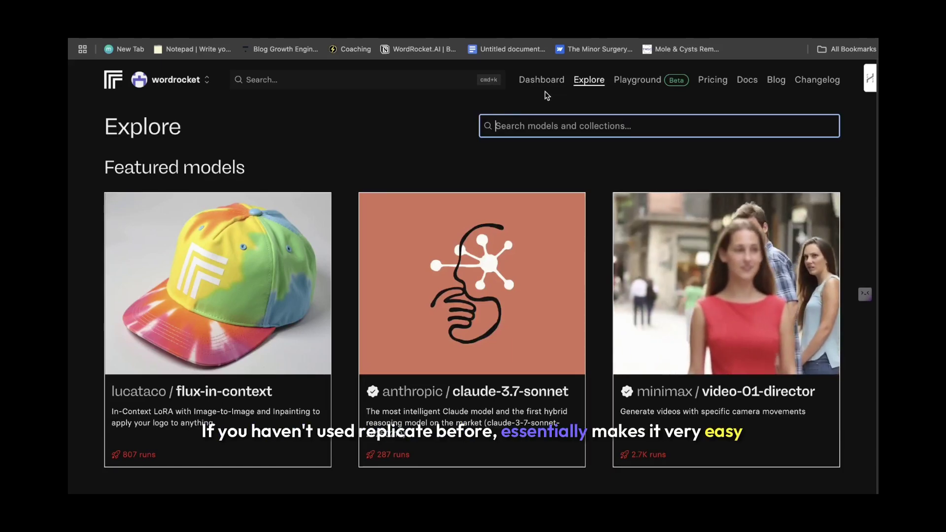
Step: Replace the old mortgage prompt with the Best Running Shoes prompt
scroll(517, 212, down, 5)
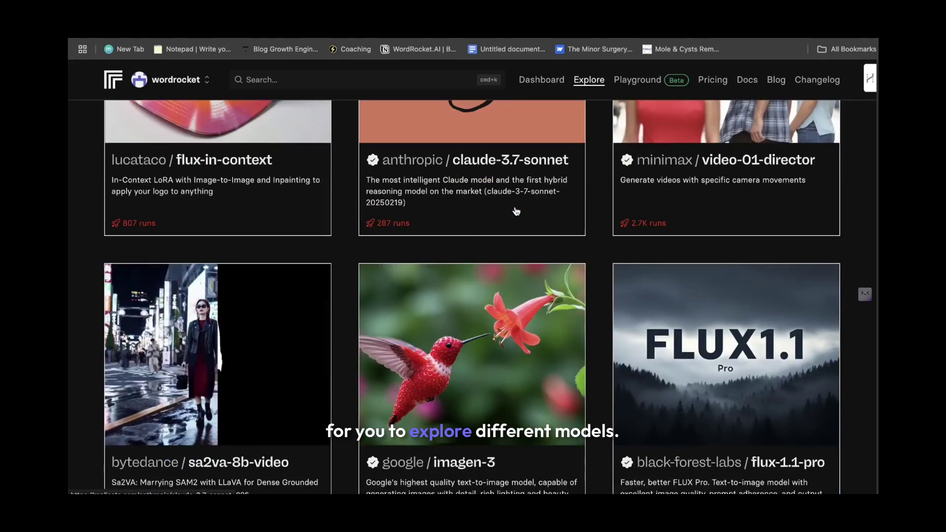
scroll(579, 113, up, 5)
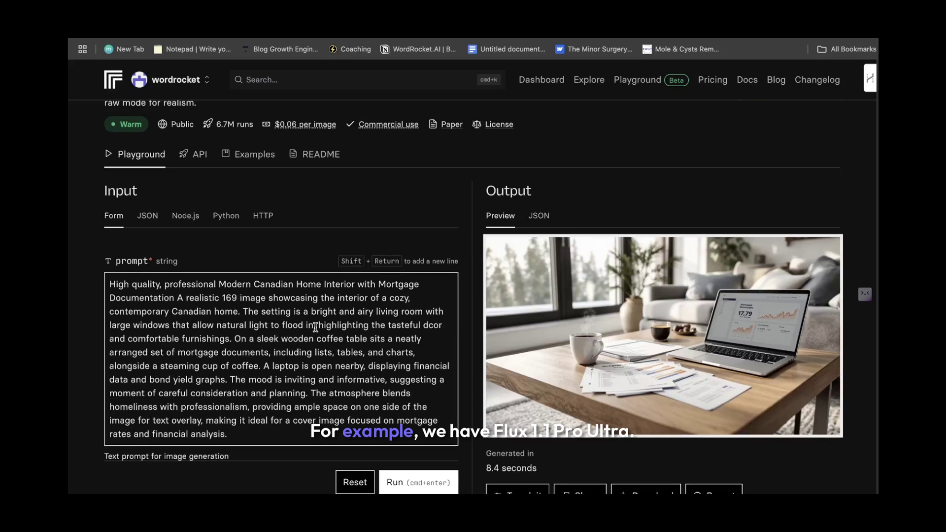
scroll(314, 330, up, 3)
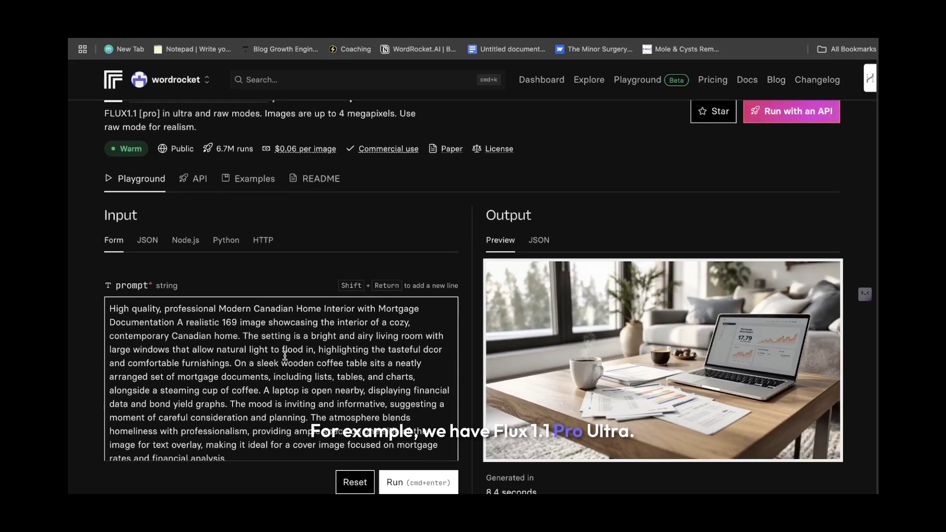
scroll(268, 393, down, 4)
drag(232, 308, 105, 165)
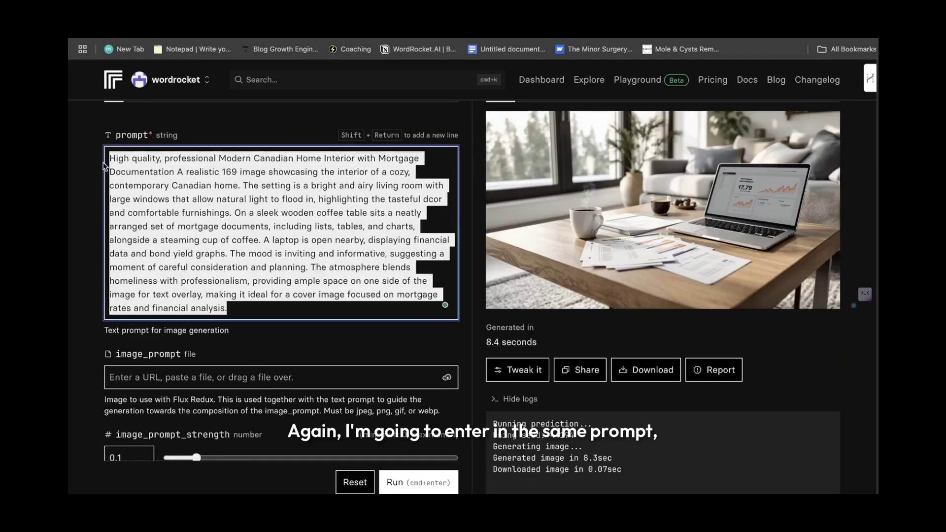
key(BackSpace)
text("Create a high-quality, realistic photographic image that effectively illustrates the topic of Best Running Shoes For Men 2025 ' for a blog cover. The image should be visually appealing and designed to capture the interest of potential readers. Include the title  Best Running Shoes For Men 2025 prominently on the image in a legible font that complements the image's style and ensures the text stands out clearly.")
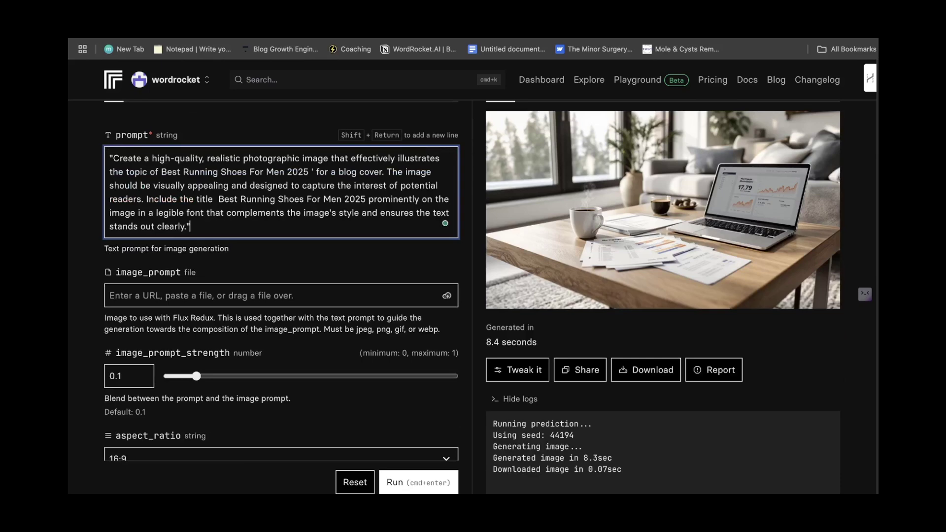
Step: Keep the aspect ratio at 16:9 and run flux-1.1-pro-ultra
scroll(222, 320, down, 3)
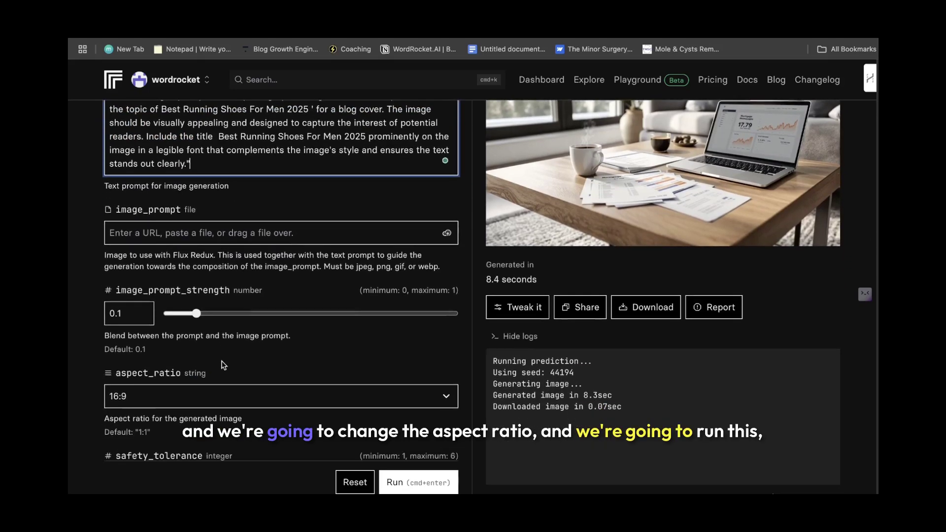
click(209, 389)
click(209, 389)
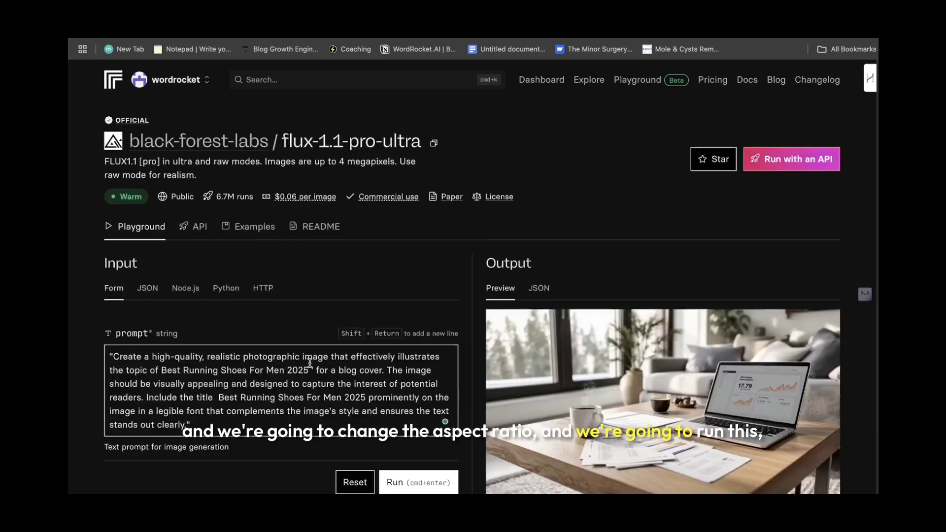
scroll(296, 295, down, 10)
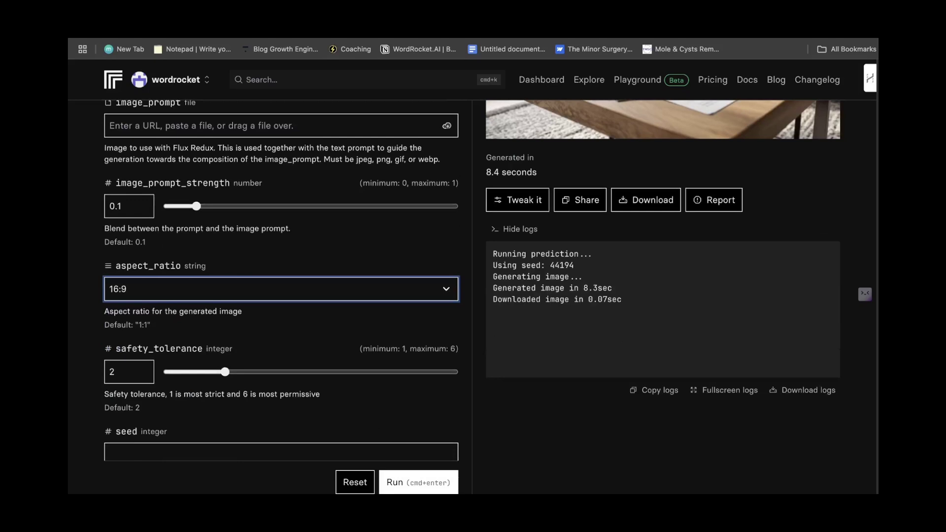
click(419, 474)
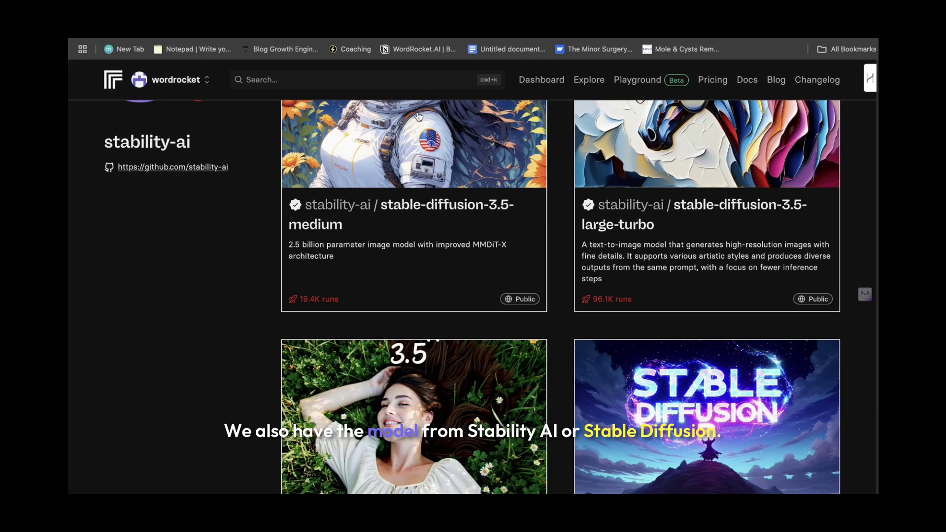
Step: Run stability-ai/stable-diffusion-3 with the running-shoes prompt in place of the default graffiti prompt
key(super+bracketleft)
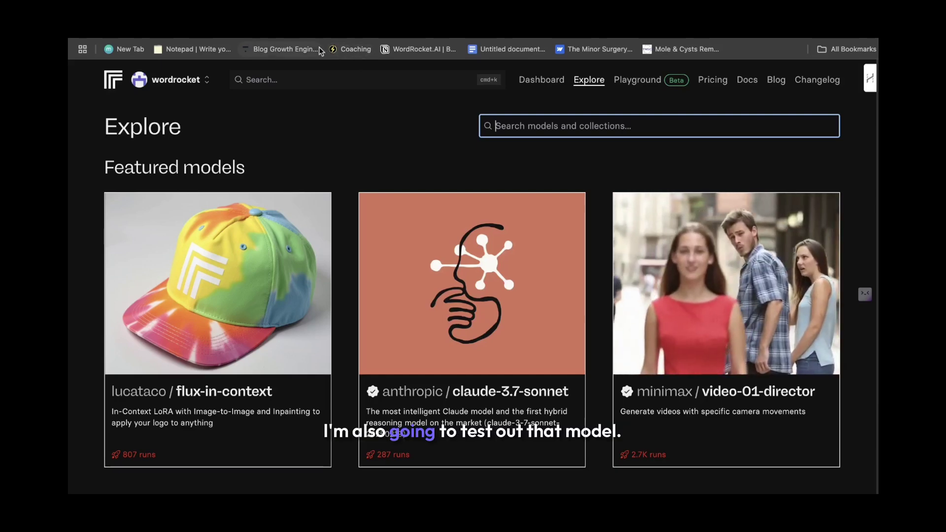
key(super+bracketright)
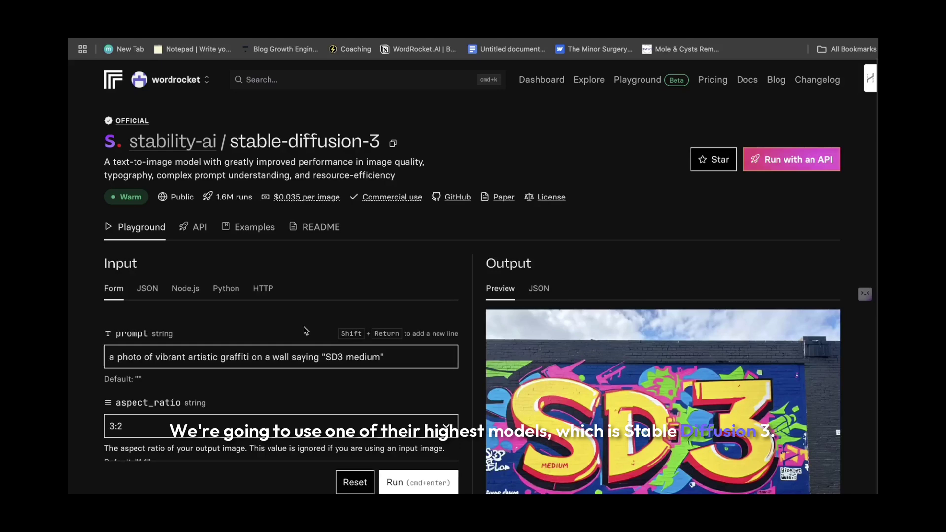
triple_click(201, 356)
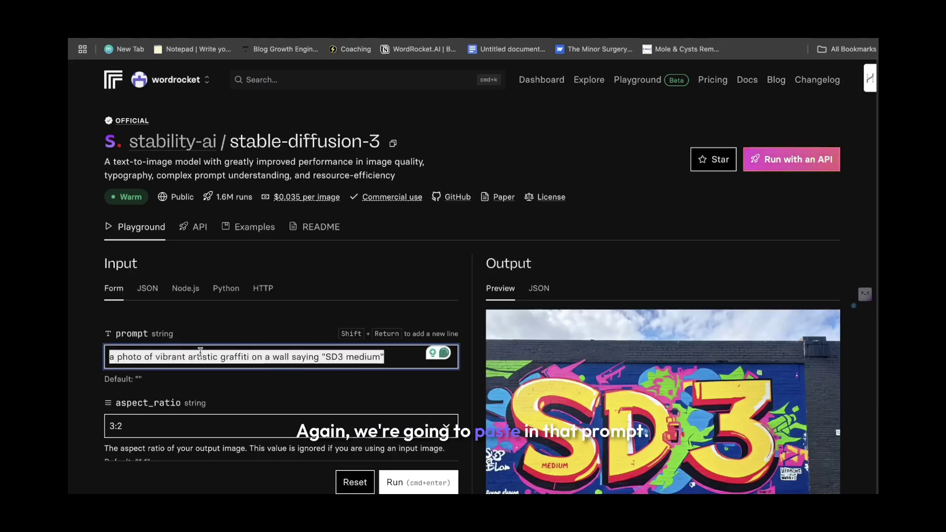
text("Create a high-quality, realistic photographic image that effectively illustrates the topic of Best Running Shoes For Men 2025 ' for a blog cover. The image should be visually appealing and designed to capture the interest of potential readers. Include the title  Best Running Shoes For Men 2025 prominently on the image in a legible font that complements the image's style and ensures the text stands out clearly.")
scroll(243, 358, down, 13)
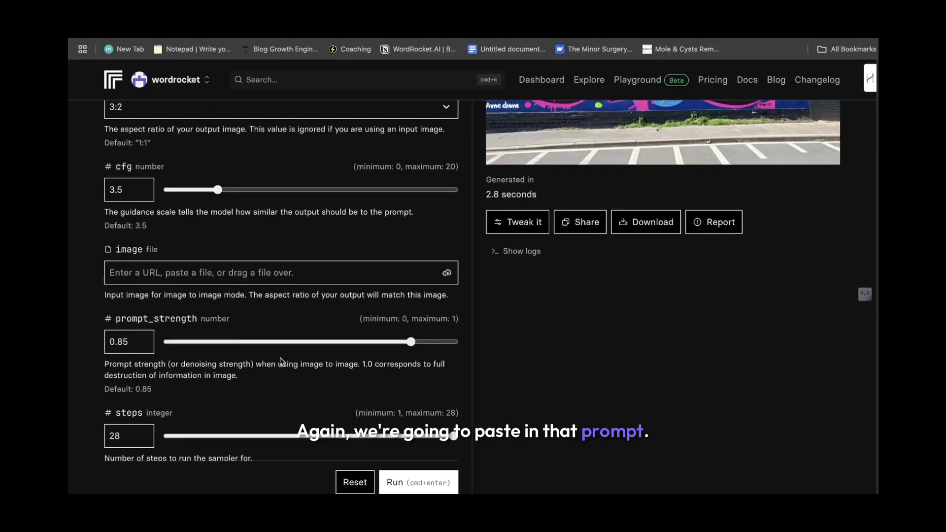
click(393, 482)
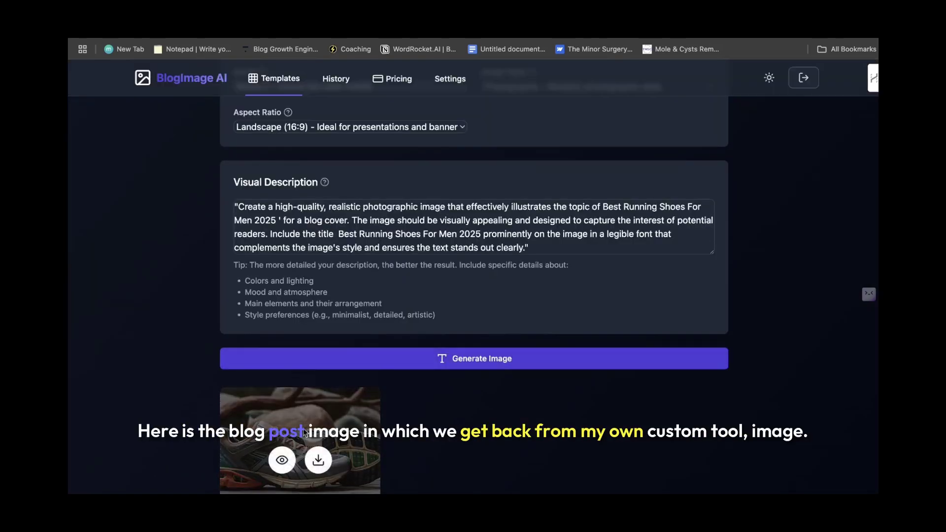
Step: Preview the generated running-shoes cover image large and download it
click(282, 457)
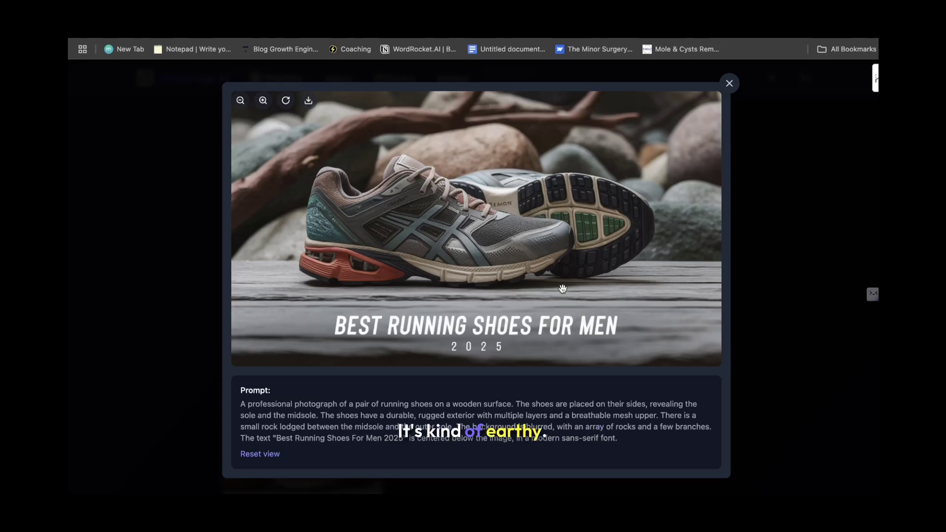
click(308, 100)
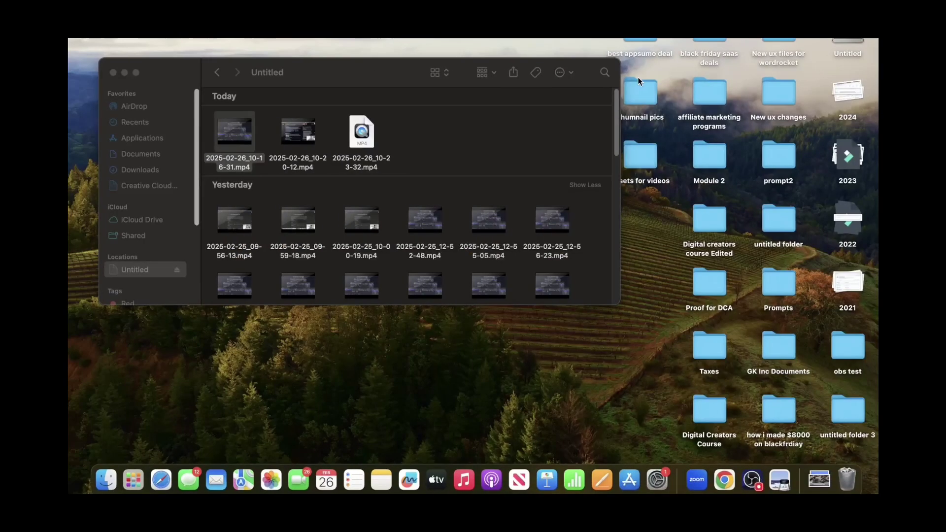
Step: View the downloaded running-shoes PNG in a shrunken Quick Look window, then return to Chrome
key(space)
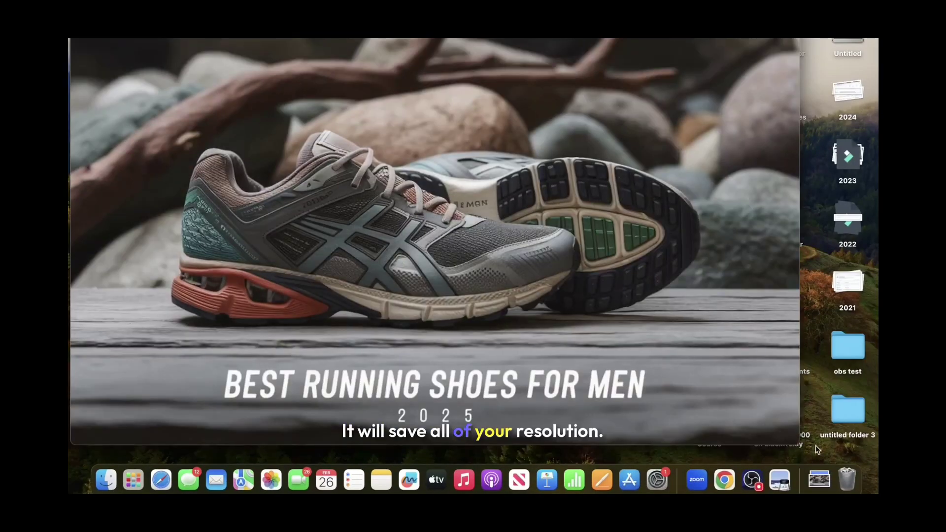
drag(798, 443, 536, 335)
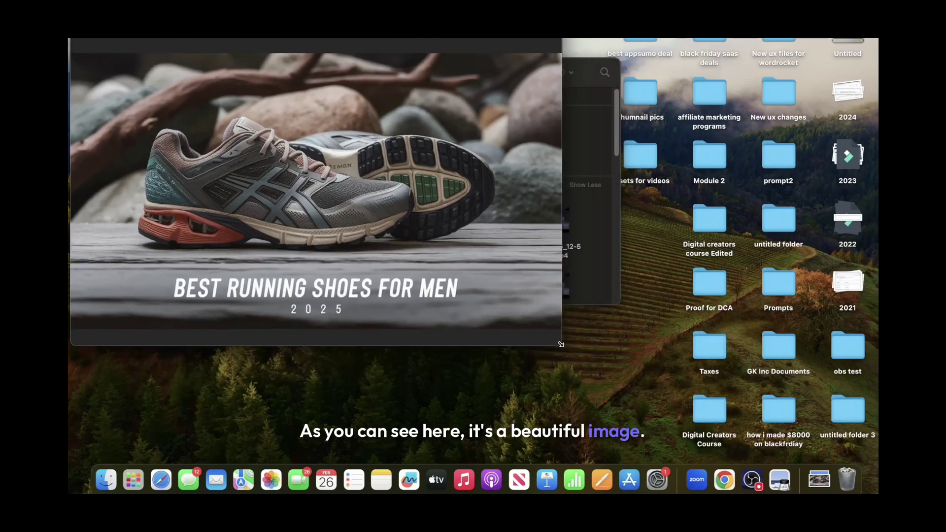
click(720, 482)
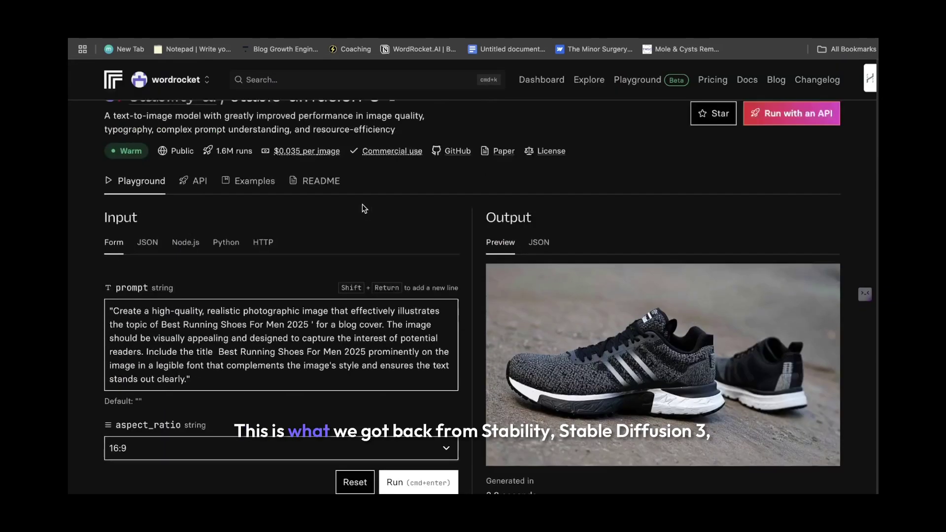
Step: View the stable-diffusion-3 shoe output full-size, which has no title text, then go back
scroll(362, 204, up, 2)
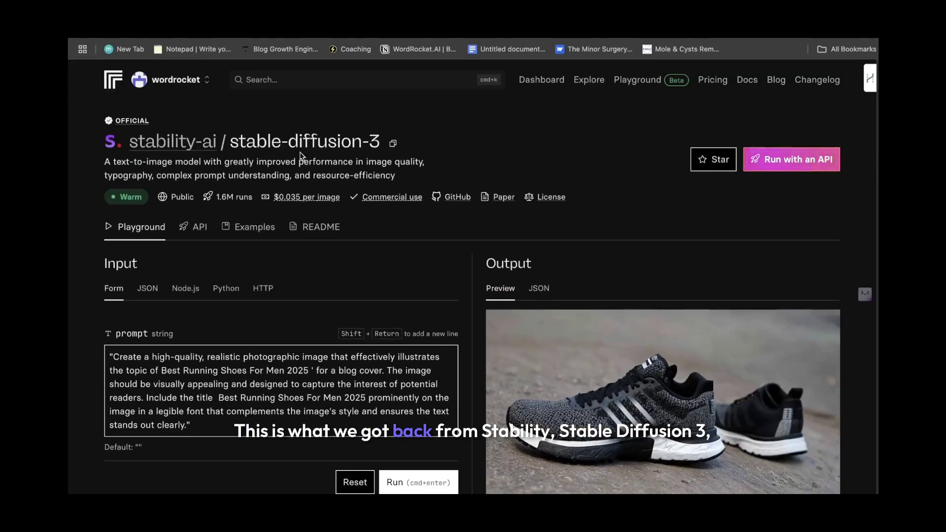
scroll(612, 232, down, 5)
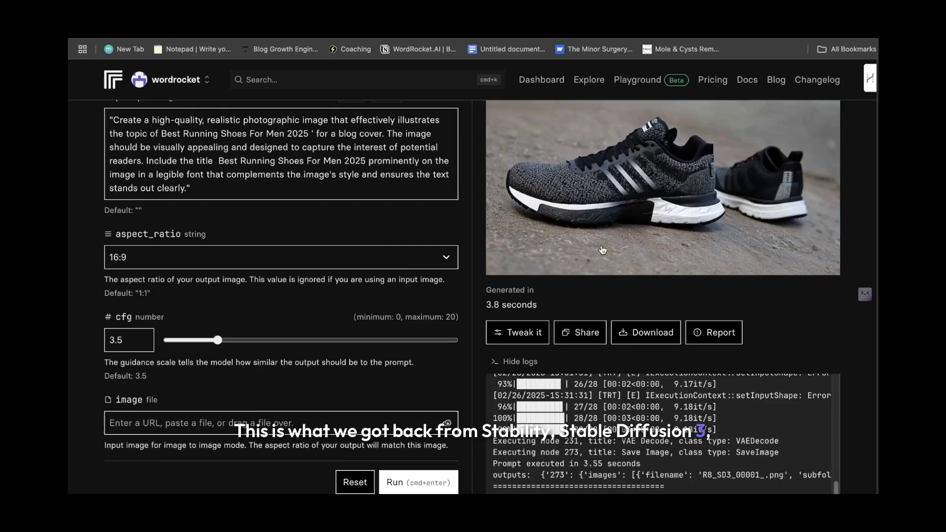
click(611, 215)
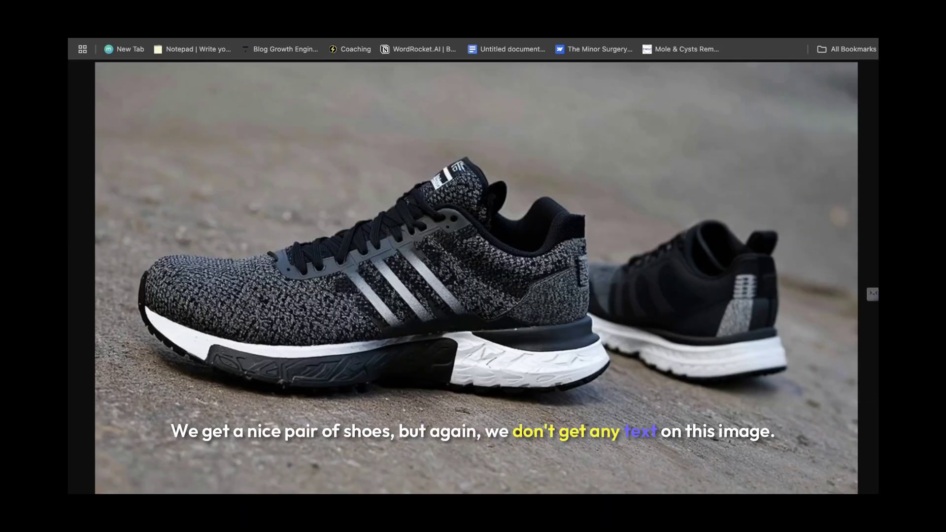
key(super+bracketleft)
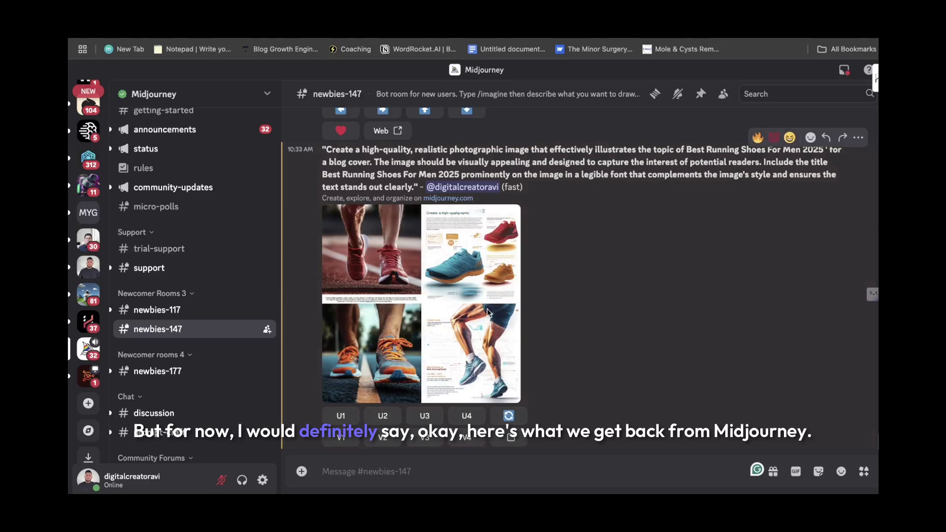
Step: Preview Midjourney's four-image shoe grid, then open upscaled Image #1 with its garbled text full-size
click(369, 261)
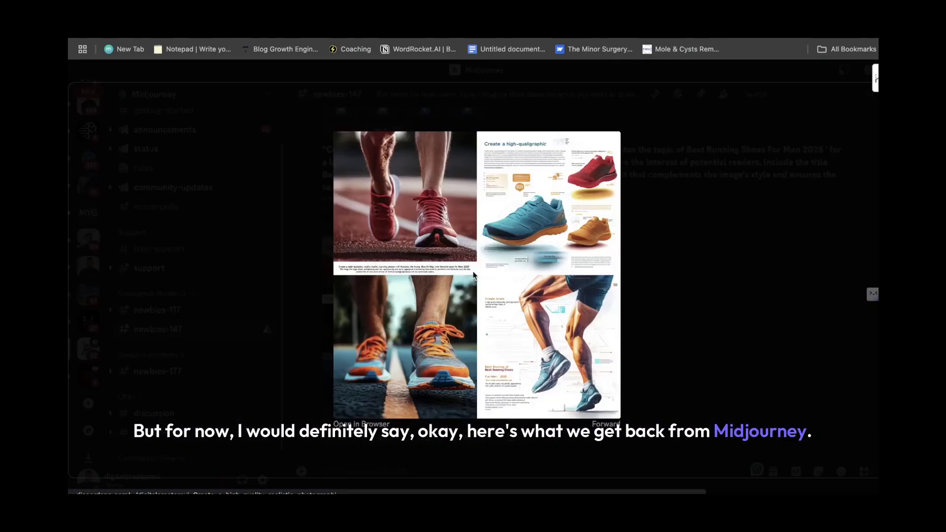
click(705, 283)
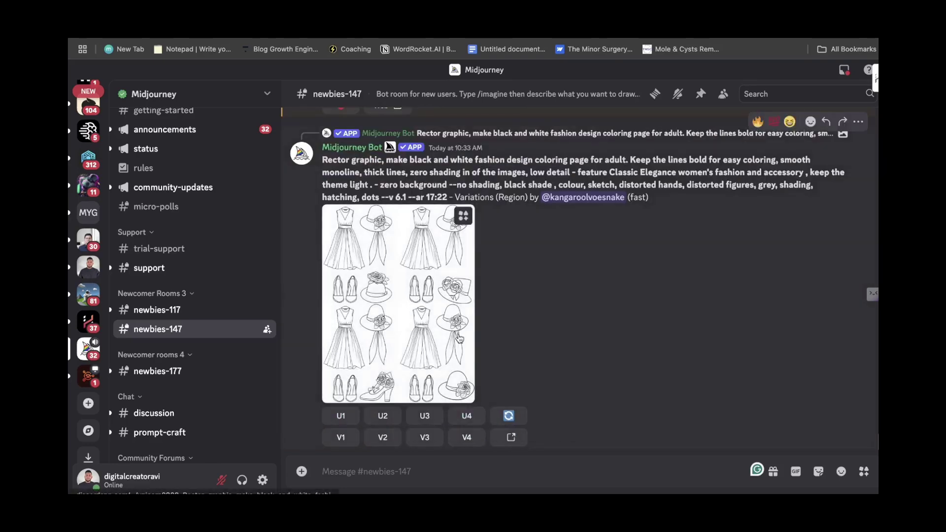
scroll(493, 315, up, 3)
scroll(521, 307, up, 5)
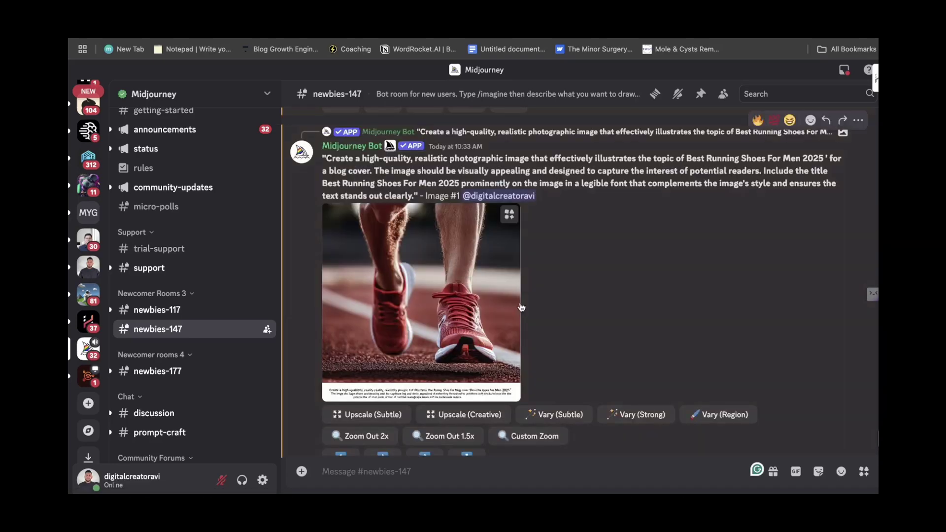
click(495, 302)
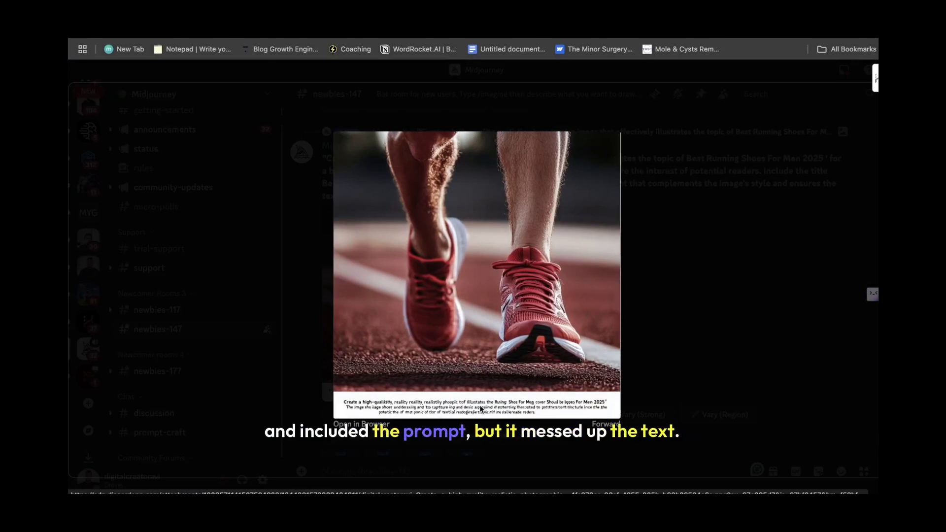
Step: Review Midjourney's running-shoe results in #newbies-147, enlarging the image grid and scrolling through the upscales
click(704, 341)
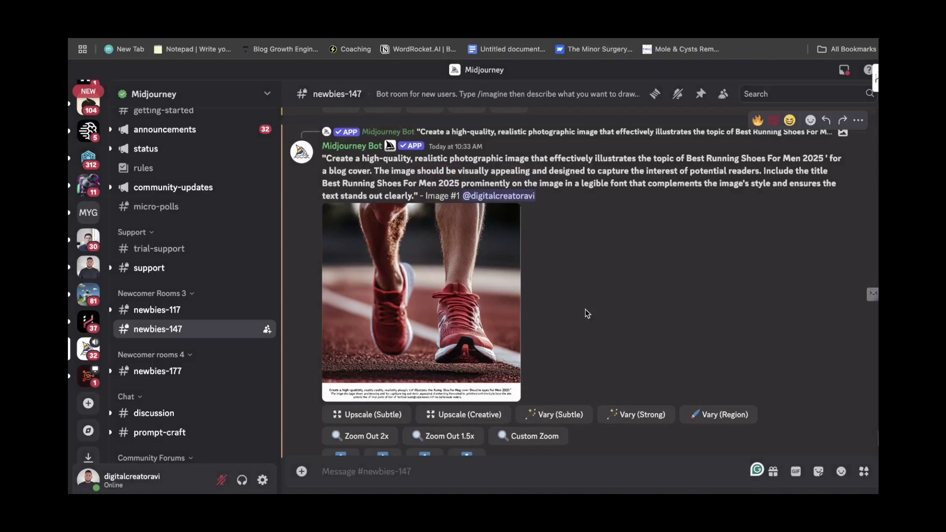
scroll(542, 312, up, 5)
scroll(488, 321, up, 4)
scroll(488, 321, down, 10)
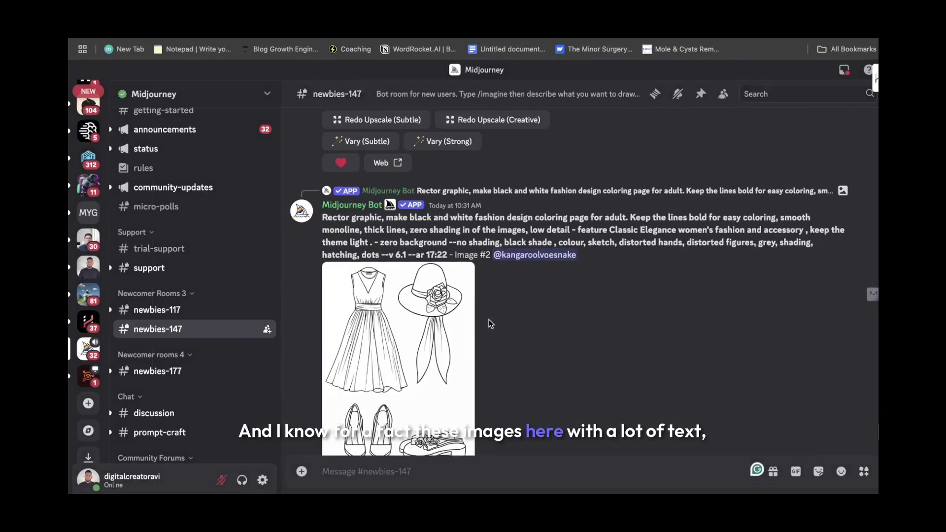
click(466, 334)
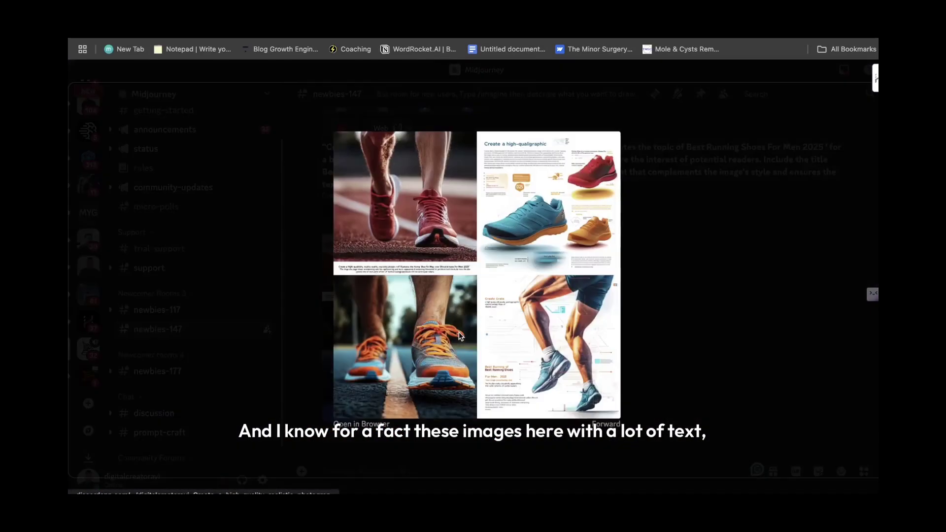
click(624, 322)
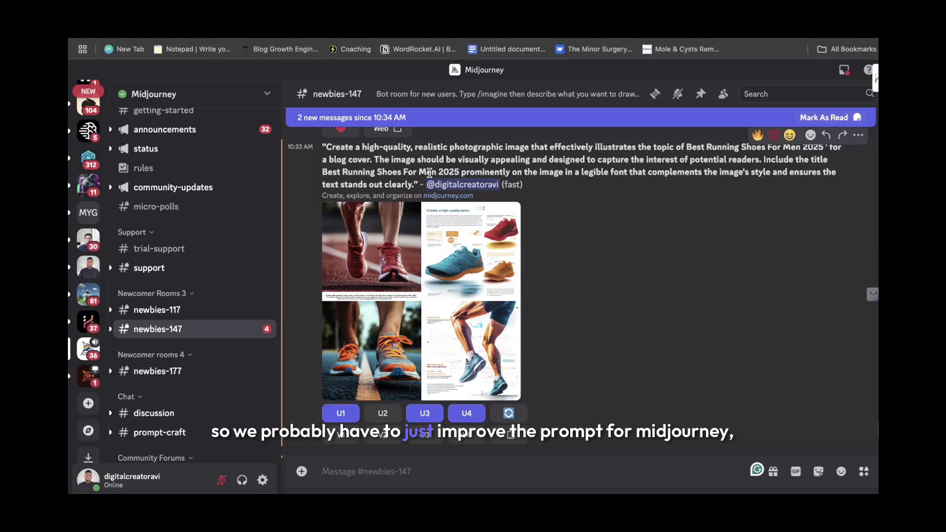
scroll(476, 301, down, 6)
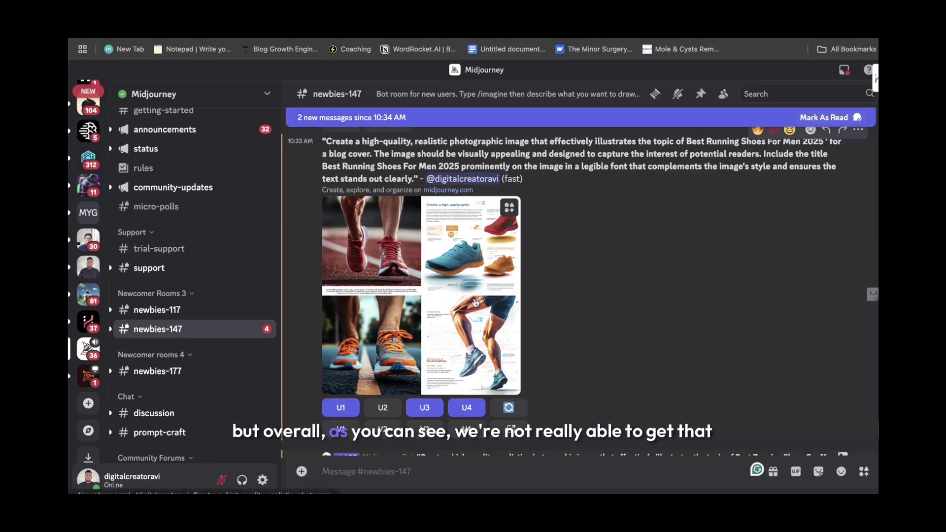
scroll(478, 335, down, 10)
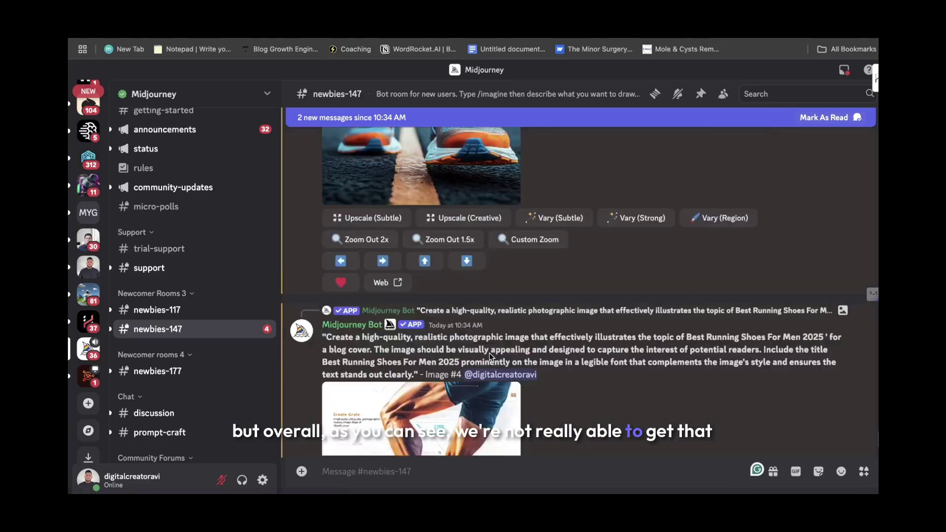
scroll(485, 406, up, 5)
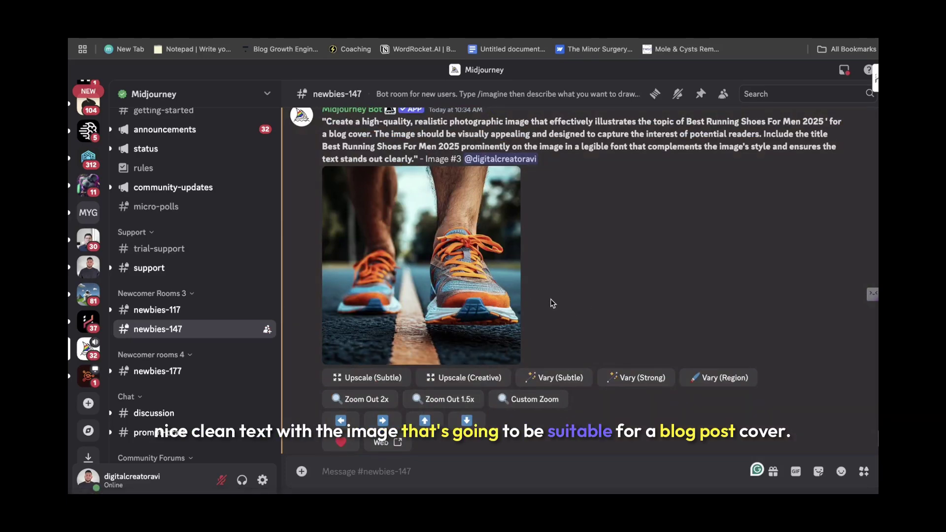
scroll(552, 303, up, 4)
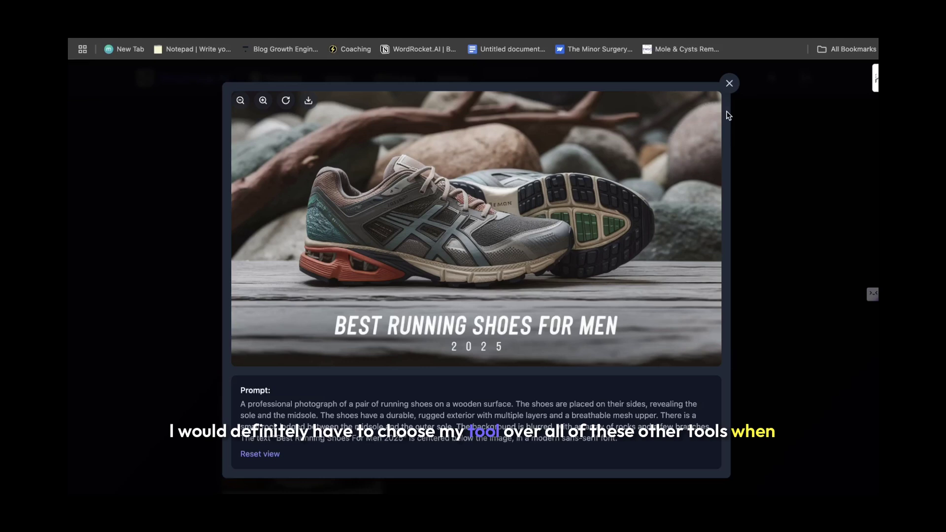
Step: Close the enlarged 'Best Running Shoes For Men 2025' cover and return to Templates
click(729, 84)
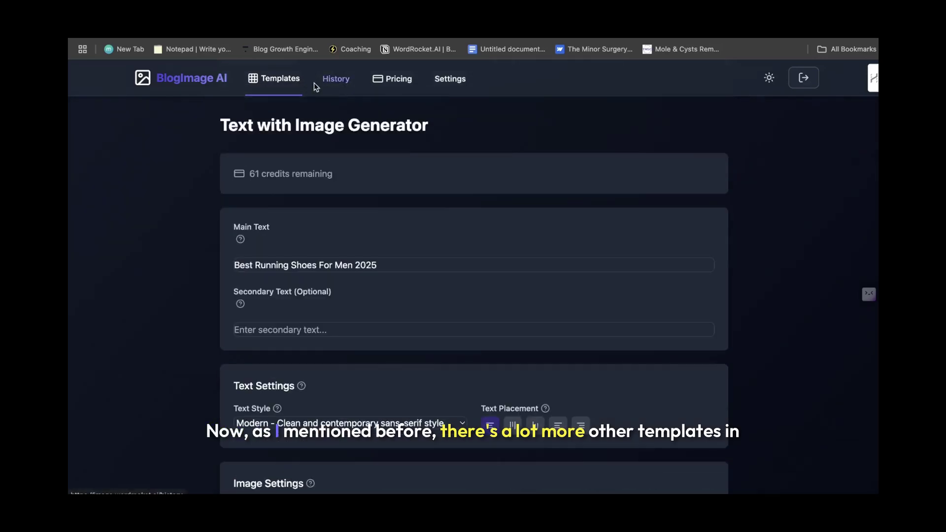
click(289, 80)
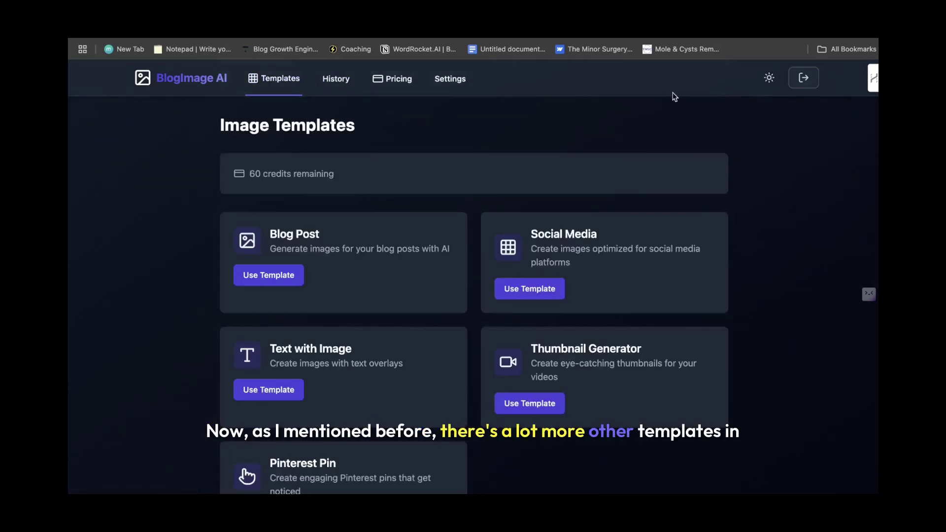
Step: Load The Minor Surgery Center website in a new tab and open its Blog
key(ctrl+t)
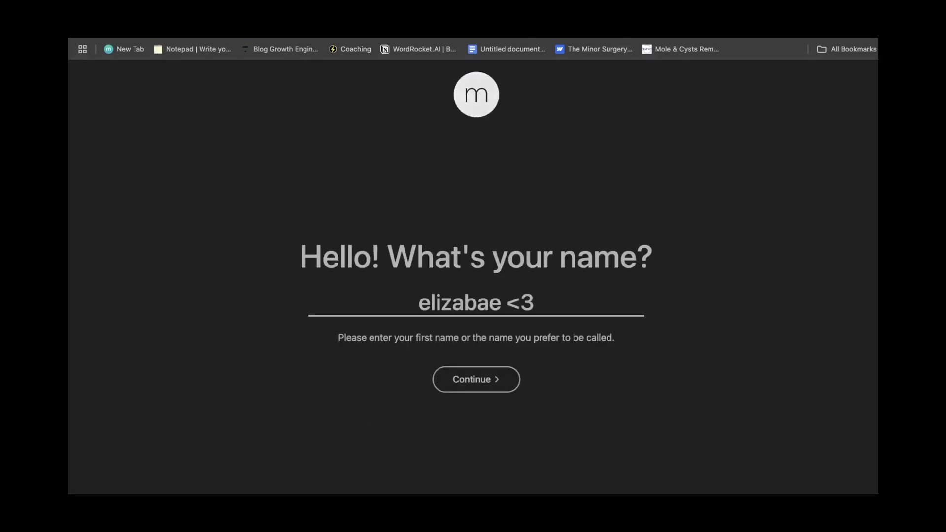
text(theminorsurgerycenter.com)
key(Return)
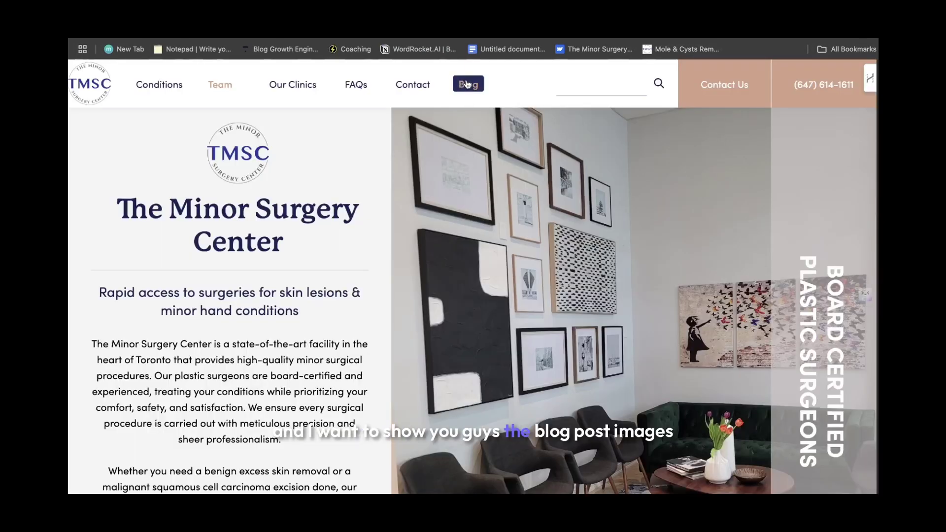
click(466, 85)
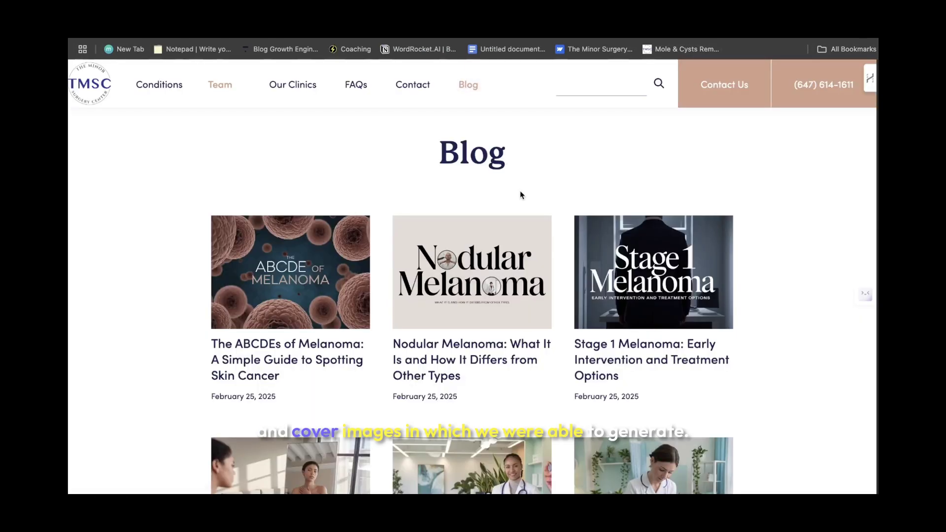
Step: Browse the blog's posts and their featured images
scroll(521, 195, down, 2)
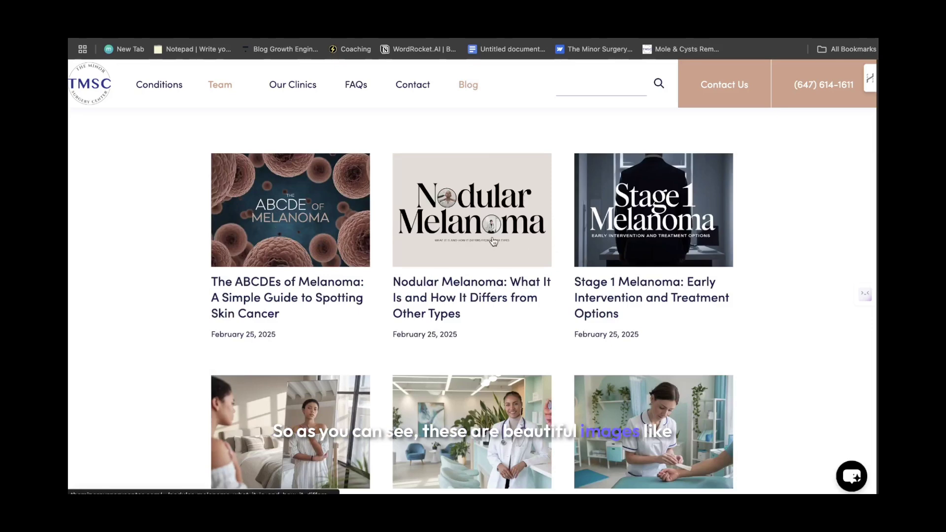
scroll(500, 248, down, 5)
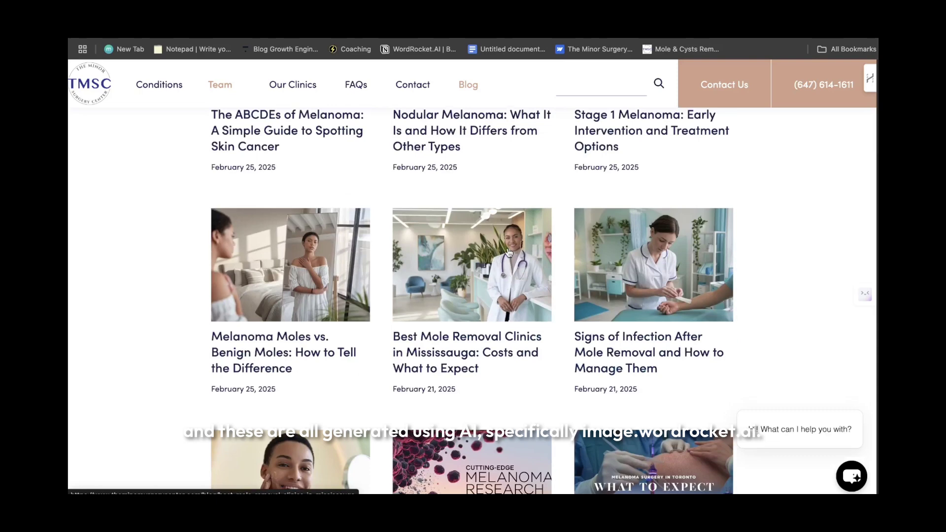
scroll(510, 253, down, 5)
scroll(496, 274, down, 3)
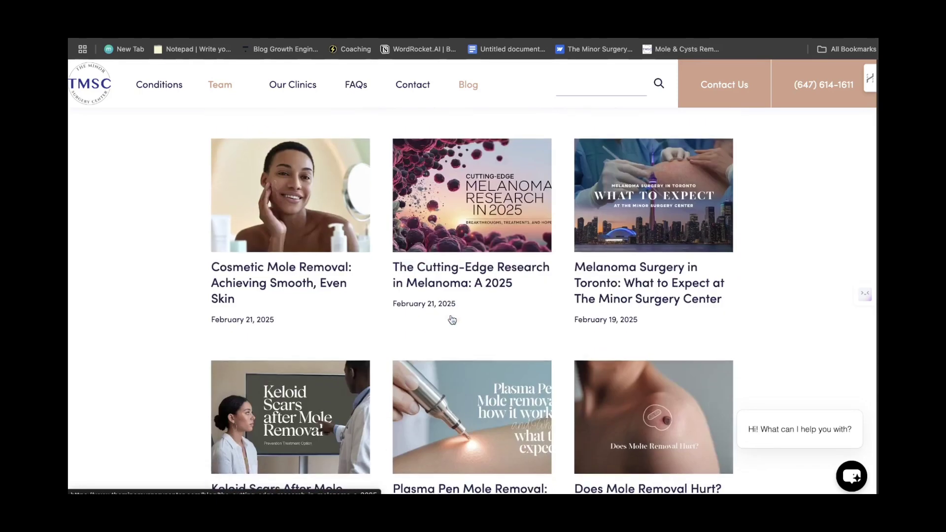
scroll(407, 325, down, 3)
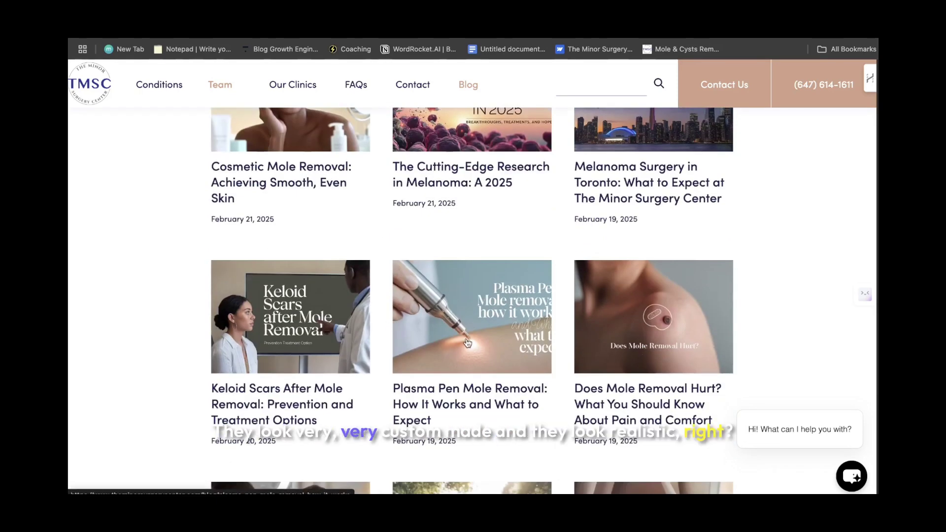
scroll(476, 343, down, 5)
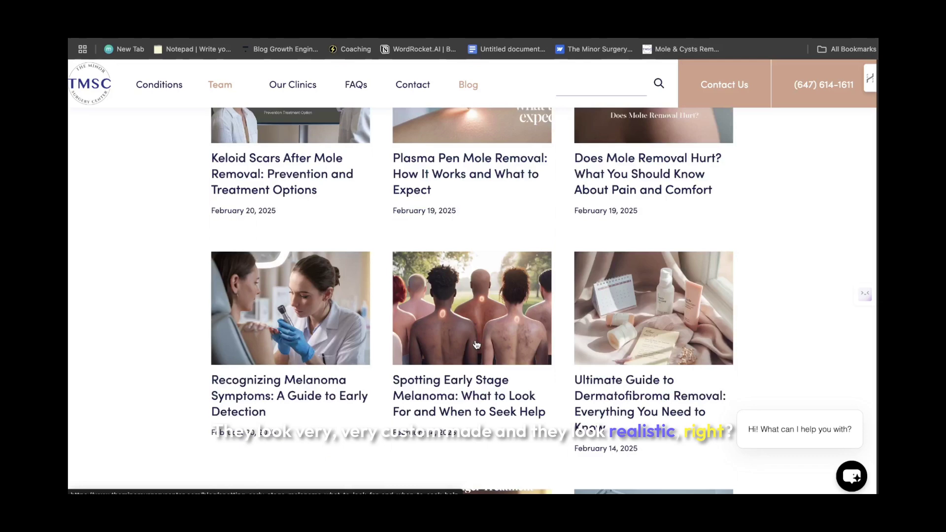
scroll(476, 343, up, 15)
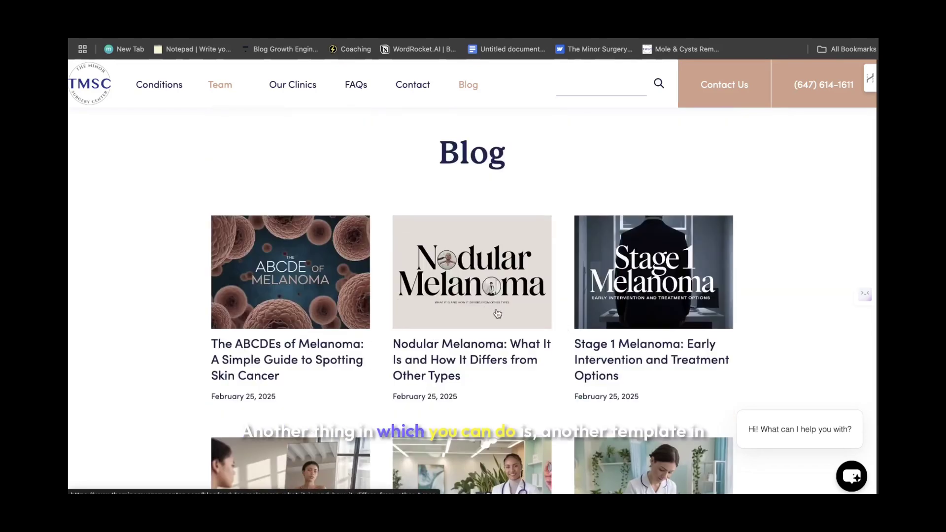
Step: Scroll through the lipoma OHIP-coverage article and drag-select its text
scroll(497, 313, down, 10)
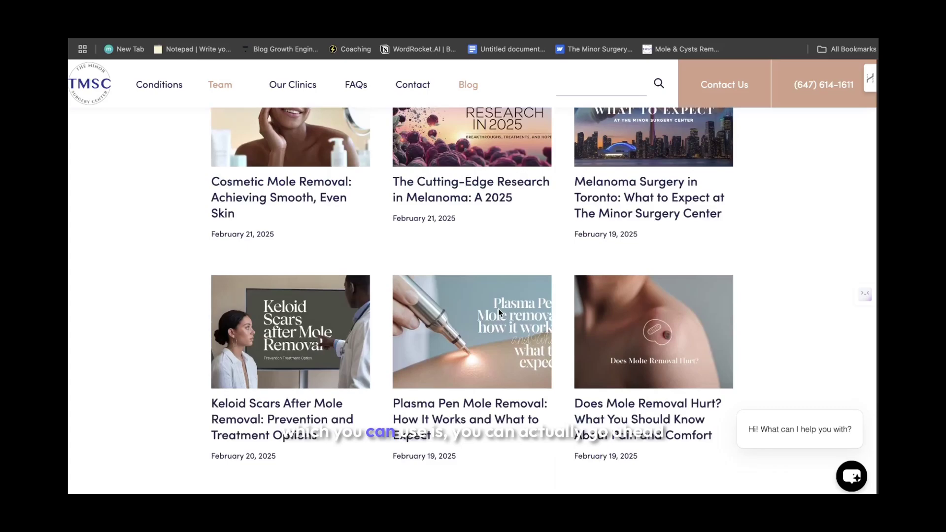
scroll(528, 267, down, 14)
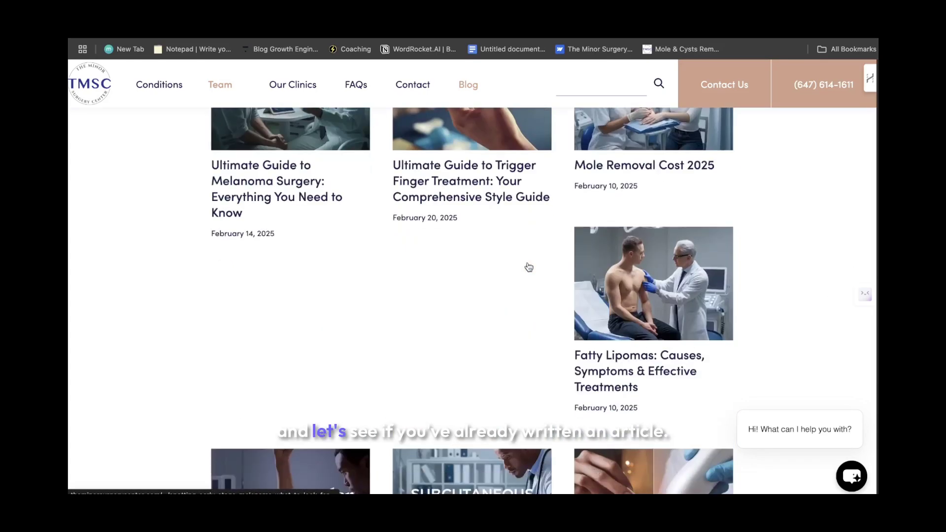
scroll(528, 267, down, 8)
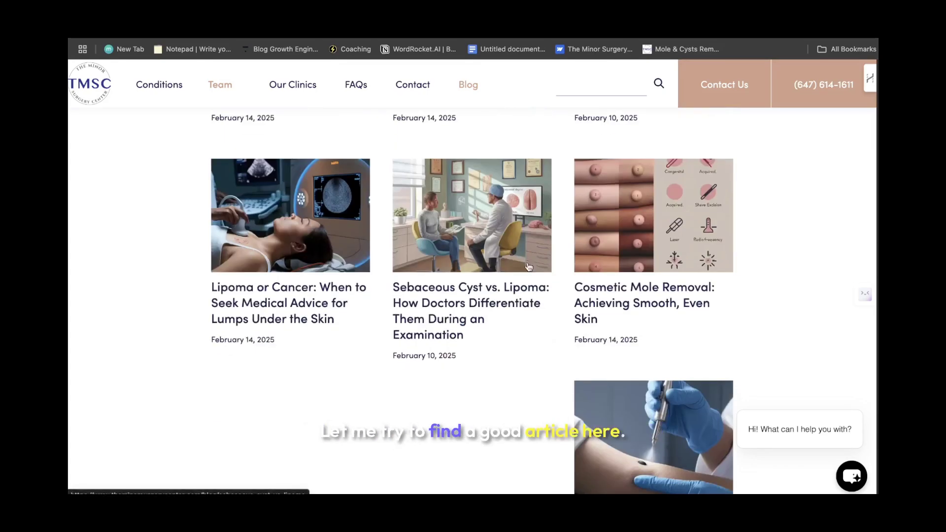
scroll(528, 267, down, 5)
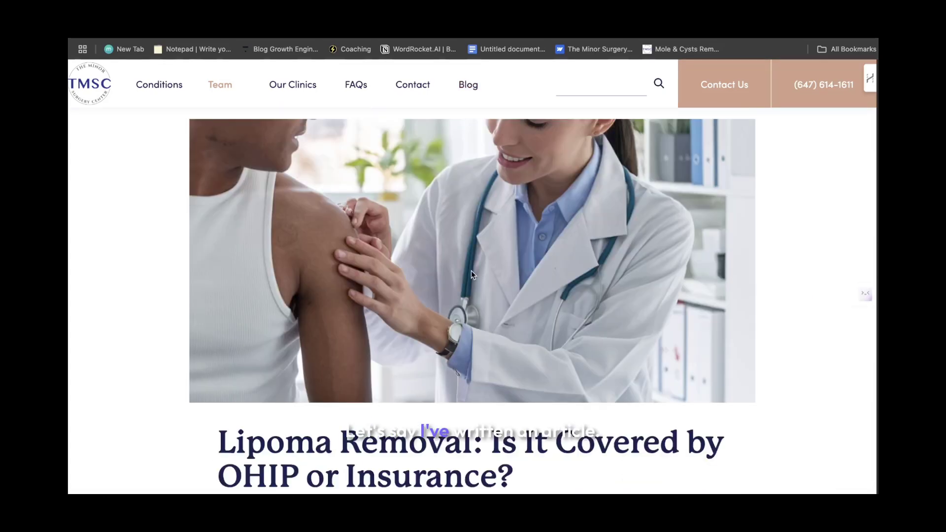
scroll(468, 276, down, 15)
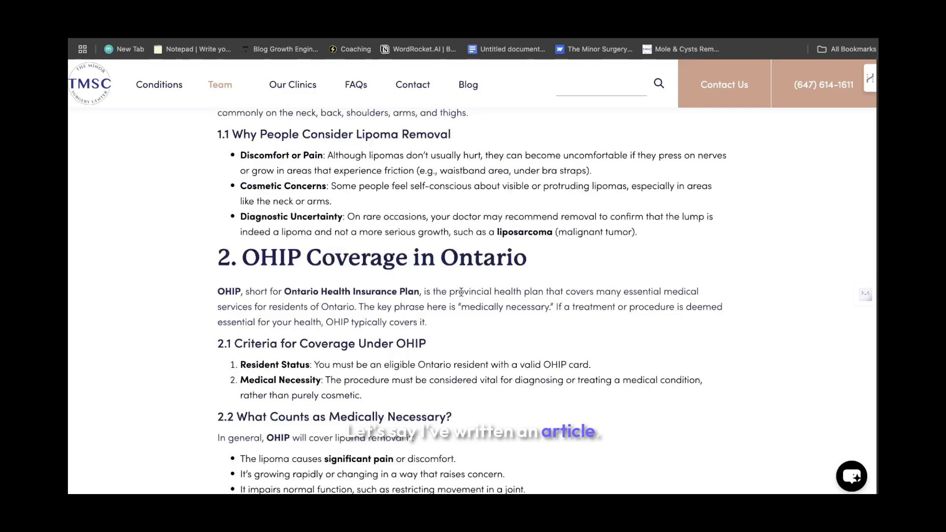
scroll(461, 292, down, 20)
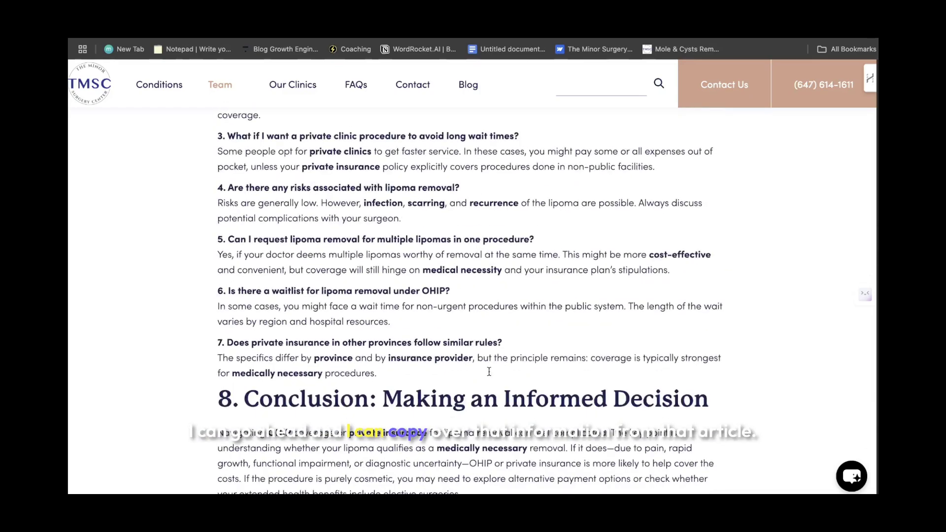
drag(489, 372, 219, 433)
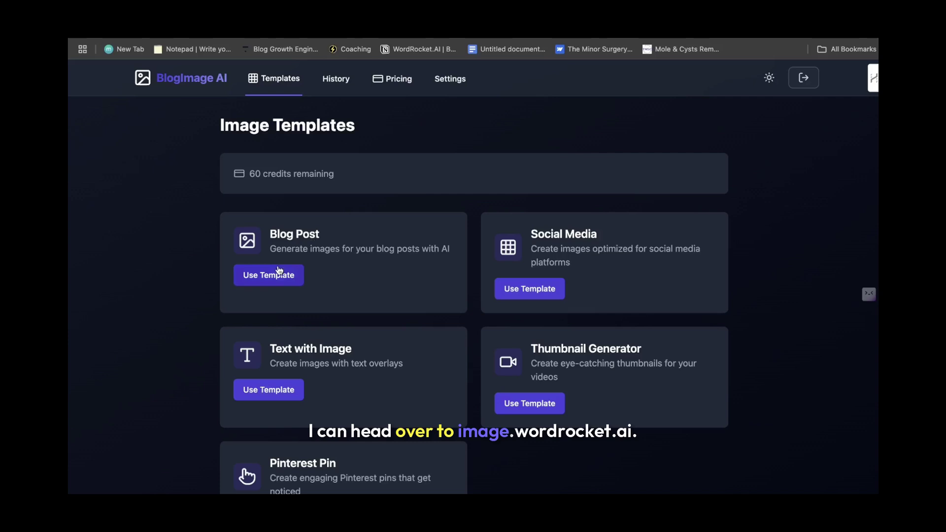
Step: Start a new Blog Post image job and paste the copied lipoma article text
click(268, 275)
click(327, 334)
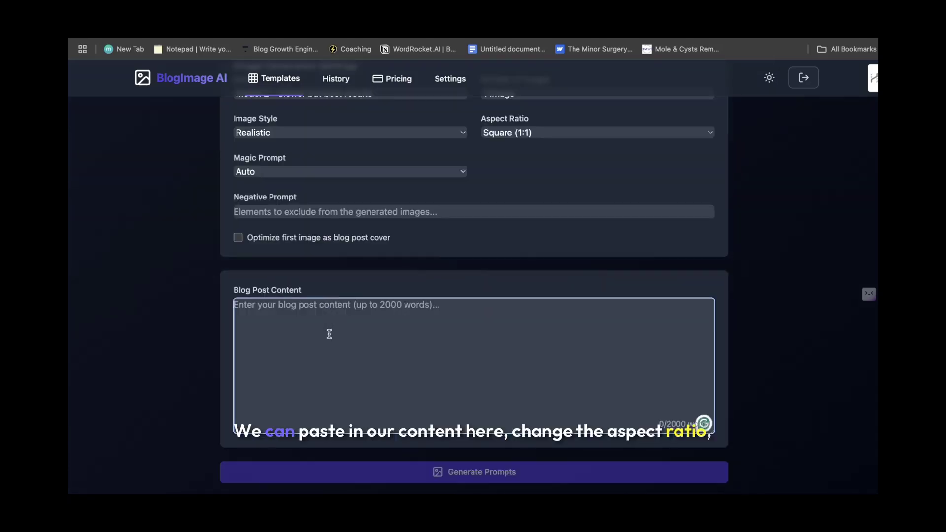
key(super+v)
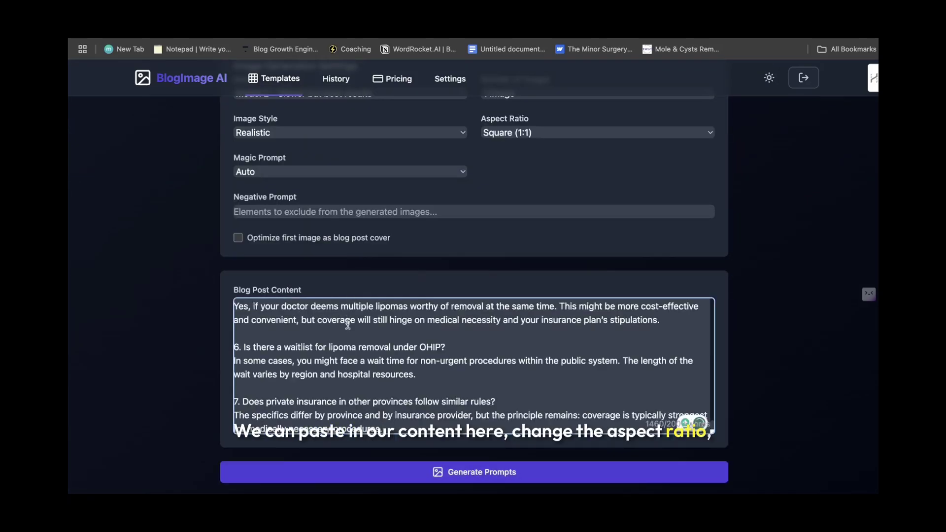
scroll(348, 325, up, 10)
Step: Set the job to 3 images with the Landscape (16:9) aspect ratio
click(525, 372)
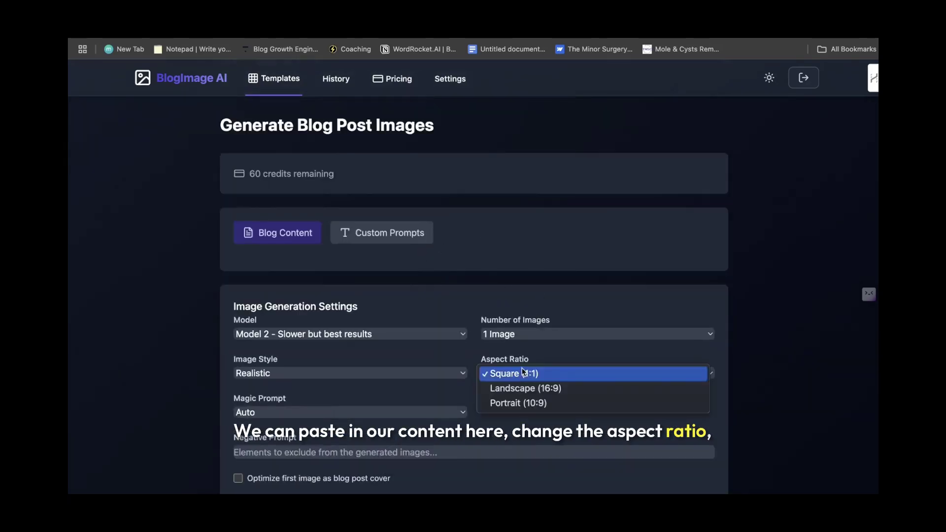
click(512, 370)
click(513, 335)
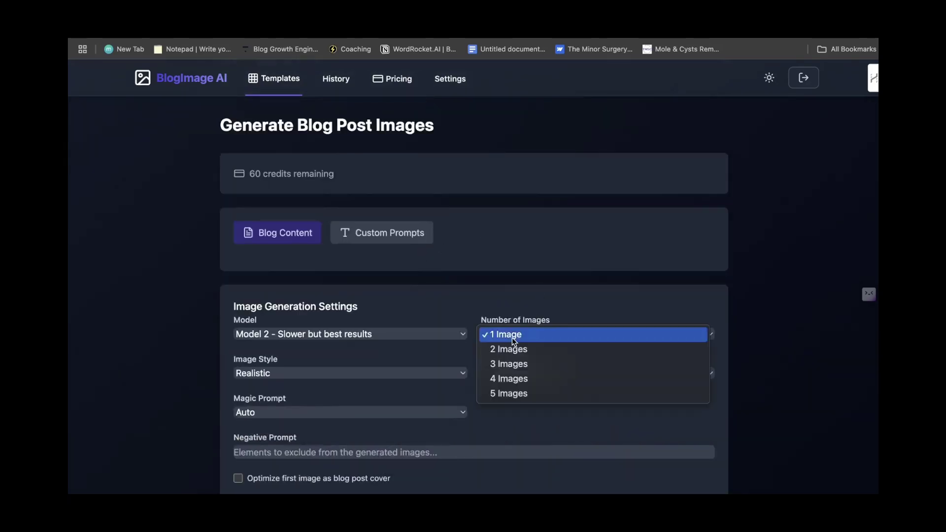
click(510, 364)
Step: Generate the three image prompts: doctor consultation, insurance paperwork and surgical-room preparation
scroll(444, 300, down, 5)
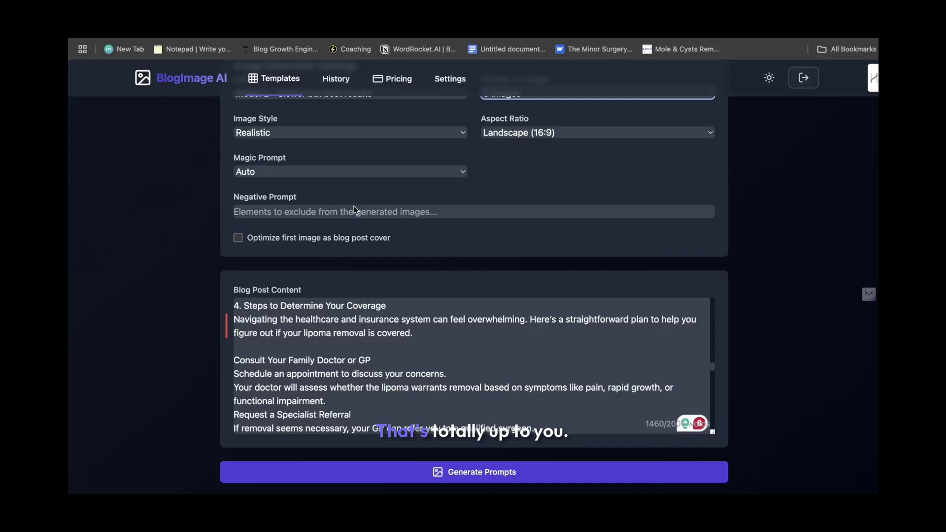
scroll(468, 374, down, 6)
click(472, 466)
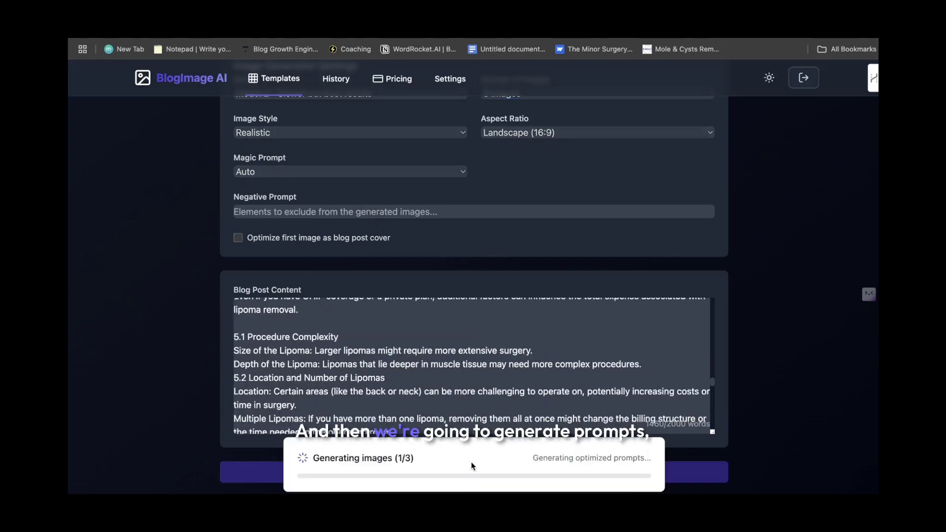
scroll(491, 226, up, 5)
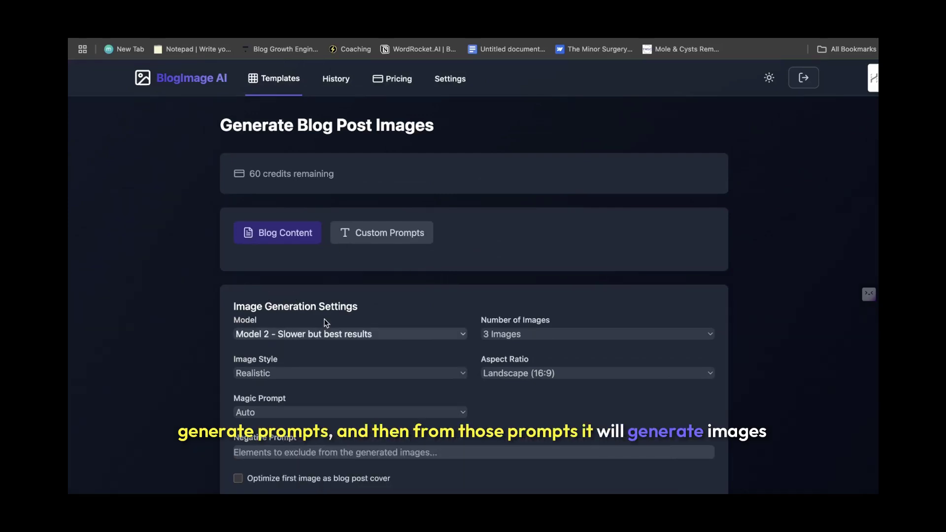
scroll(455, 303, down, 10)
scroll(454, 315, down, 3)
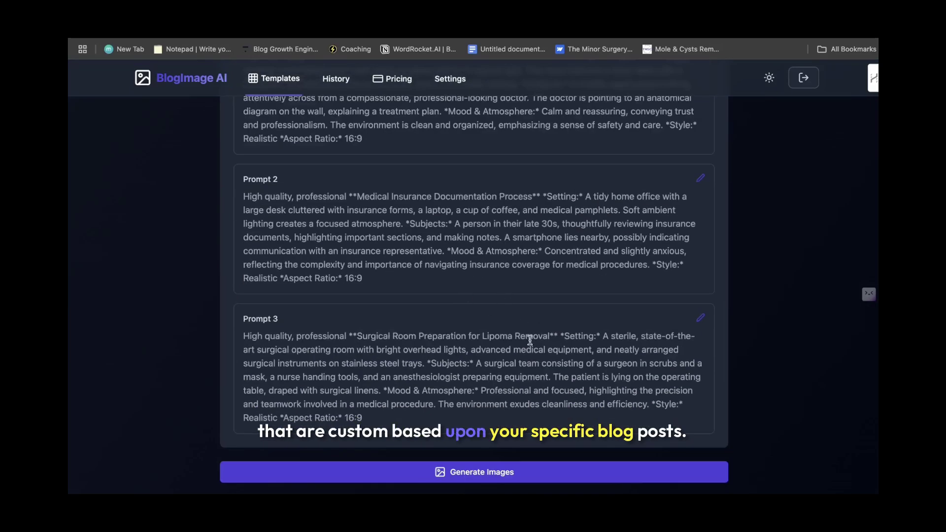
scroll(432, 279, up, 4)
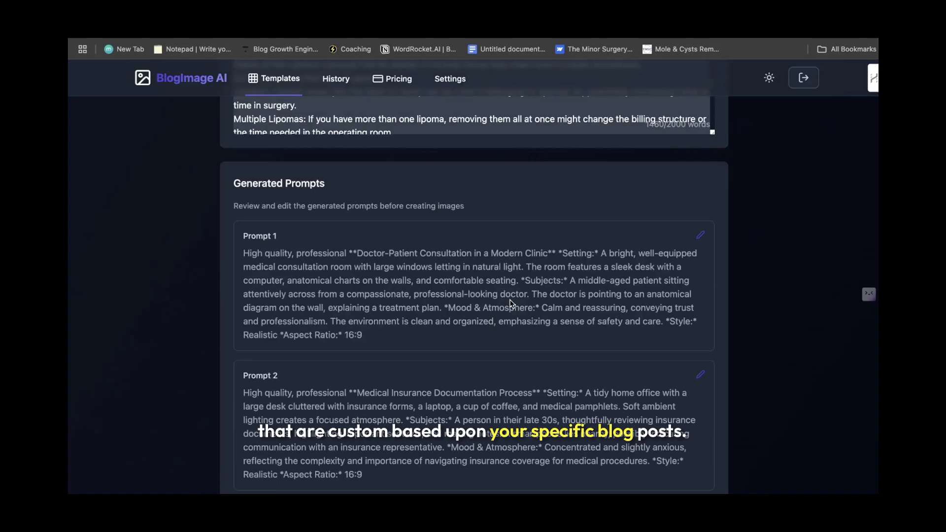
scroll(493, 281, down, 3)
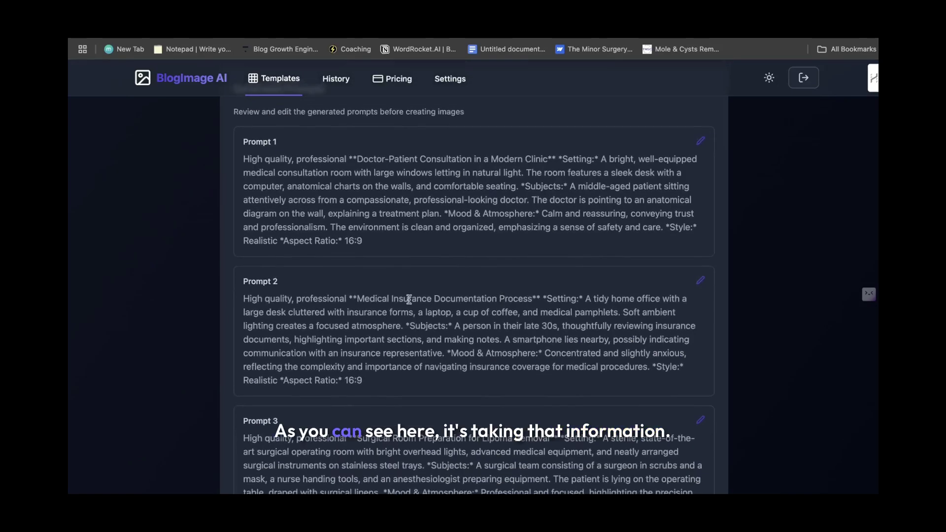
Step: Generate the consultation, insurance-paperwork and operating-room images and scroll down to view them
scroll(504, 209, down, 3)
click(474, 472)
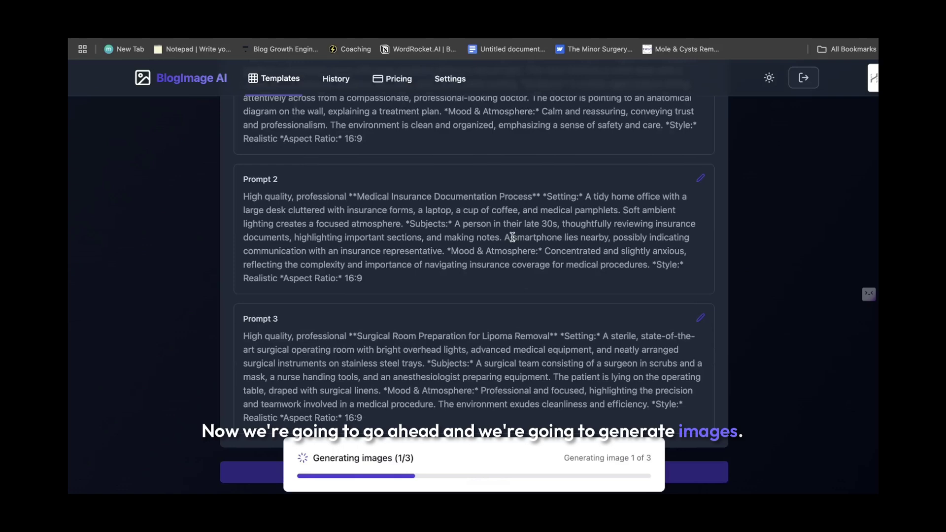
scroll(512, 236, up, 10)
scroll(513, 237, up, 6)
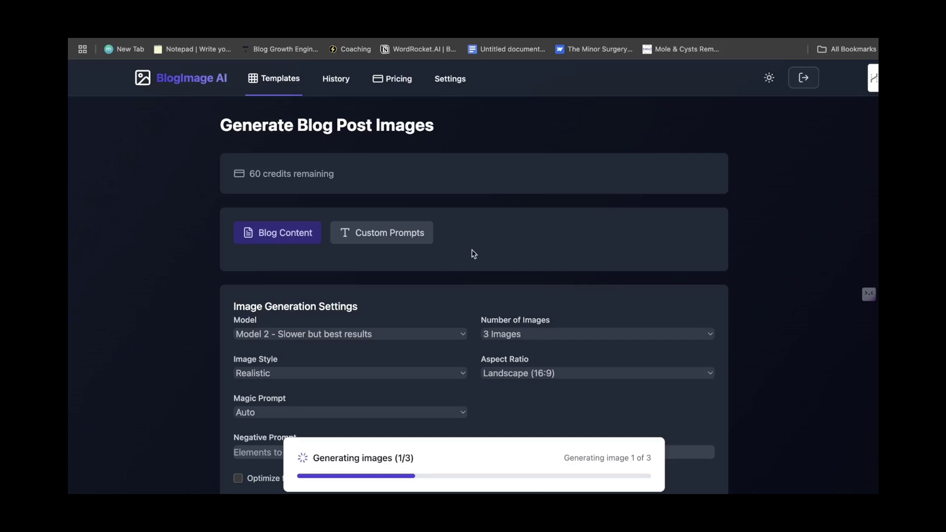
scroll(471, 250, down, 2)
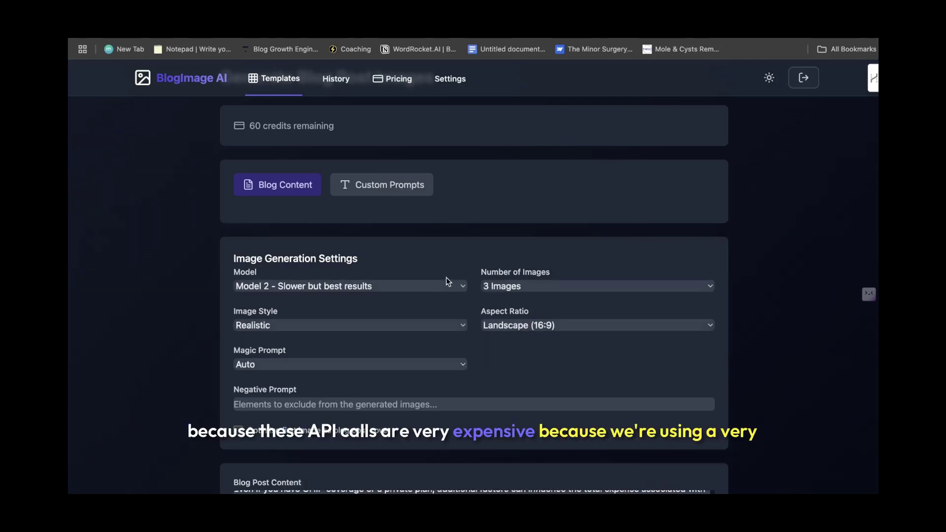
scroll(446, 278, down, 10)
mouse_move(333, 371)
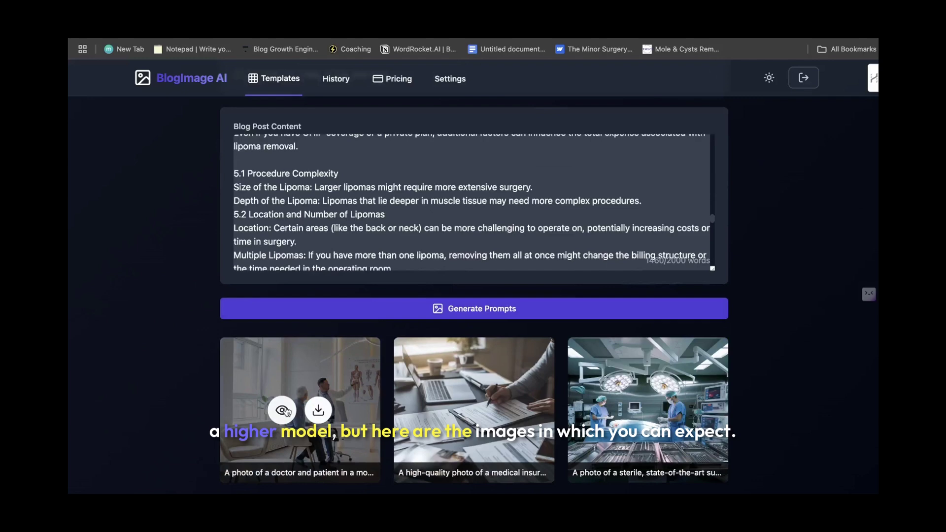
click(281, 409)
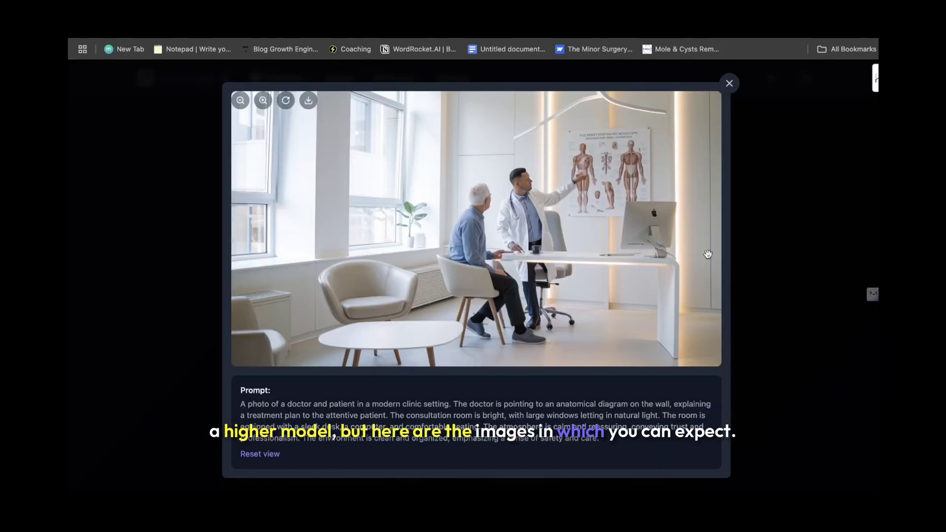
click(764, 268)
click(451, 409)
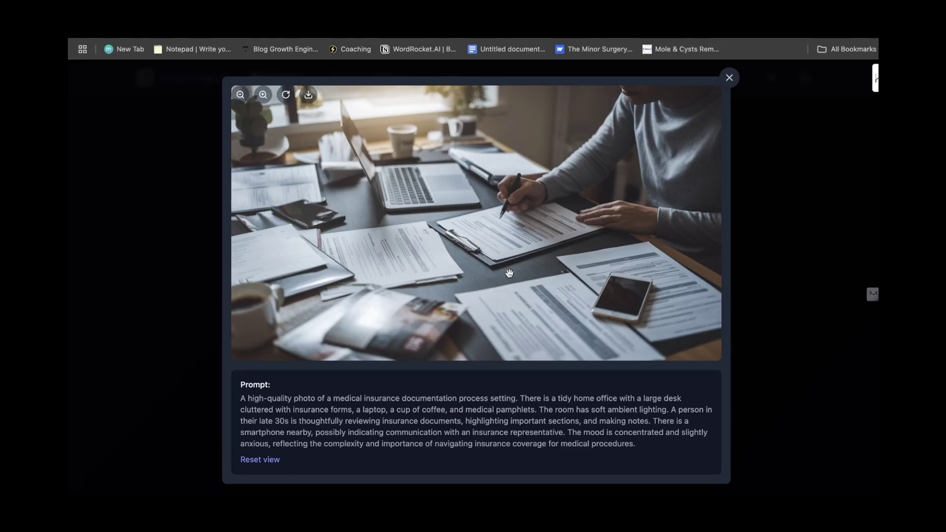
click(802, 297)
mouse_move(606, 445)
click(627, 408)
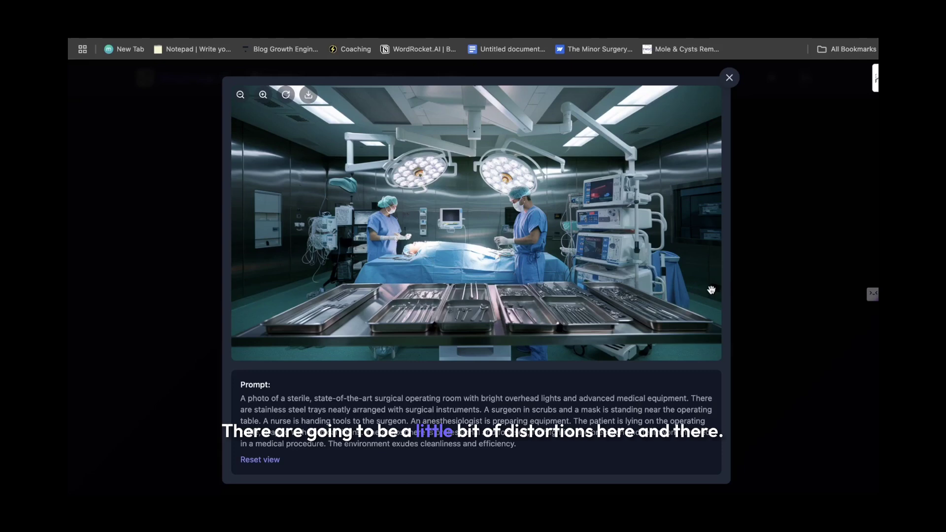
click(770, 299)
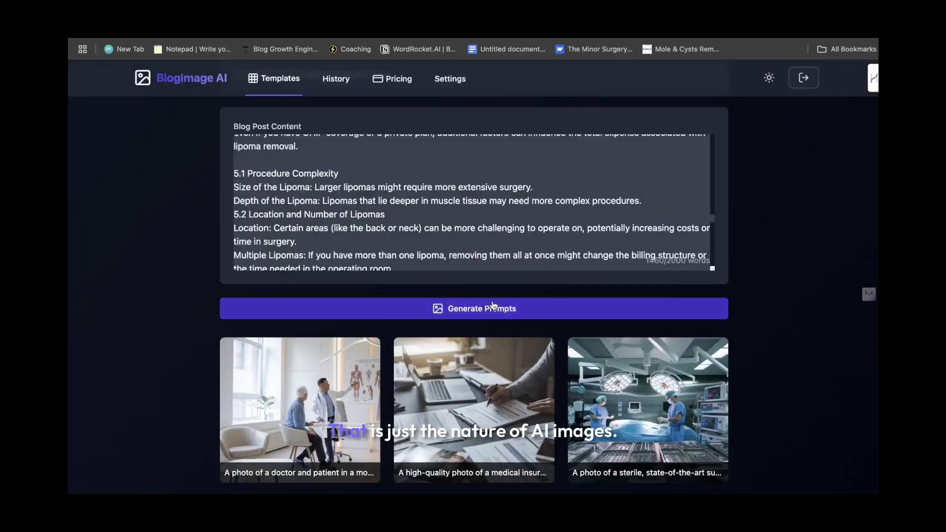
scroll(493, 306, up, 3)
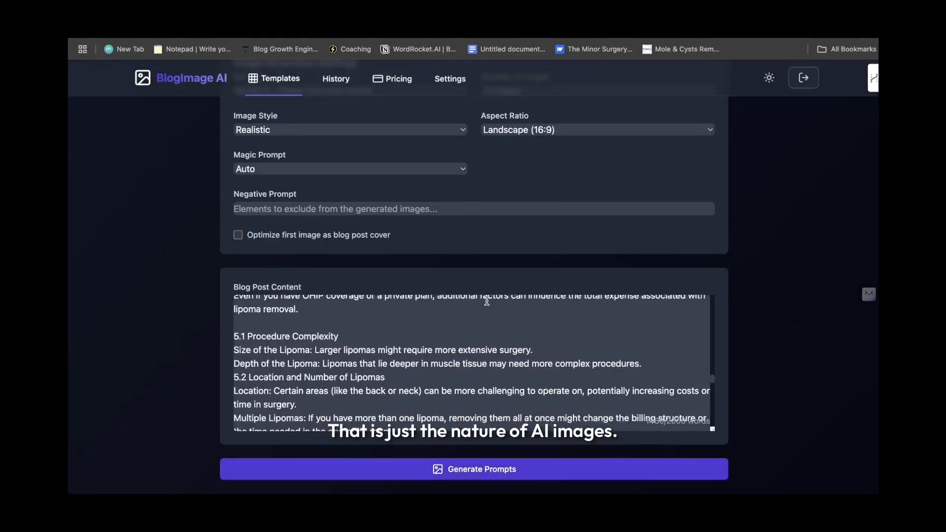
scroll(474, 297, up, 3)
Step: Open Generation History and preview the 'Book A Free Consultation Today' image
click(336, 81)
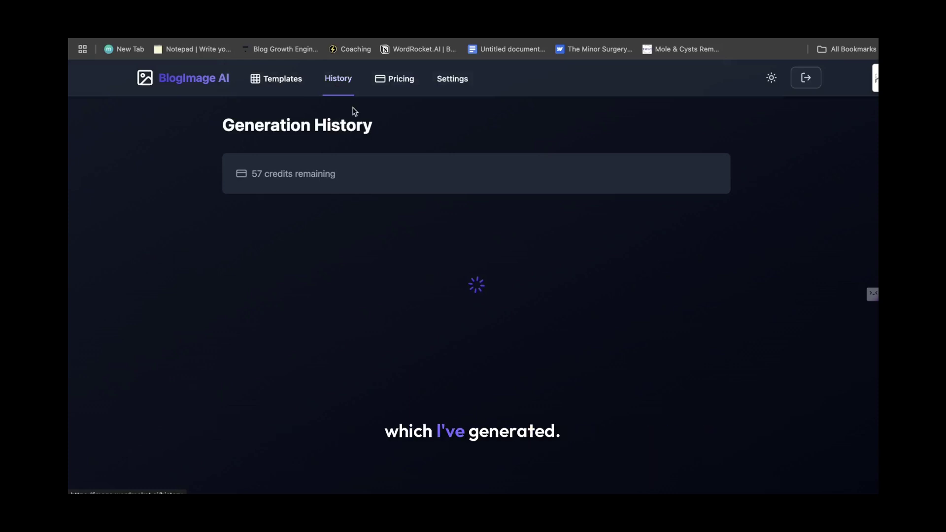
scroll(434, 281, down, 10)
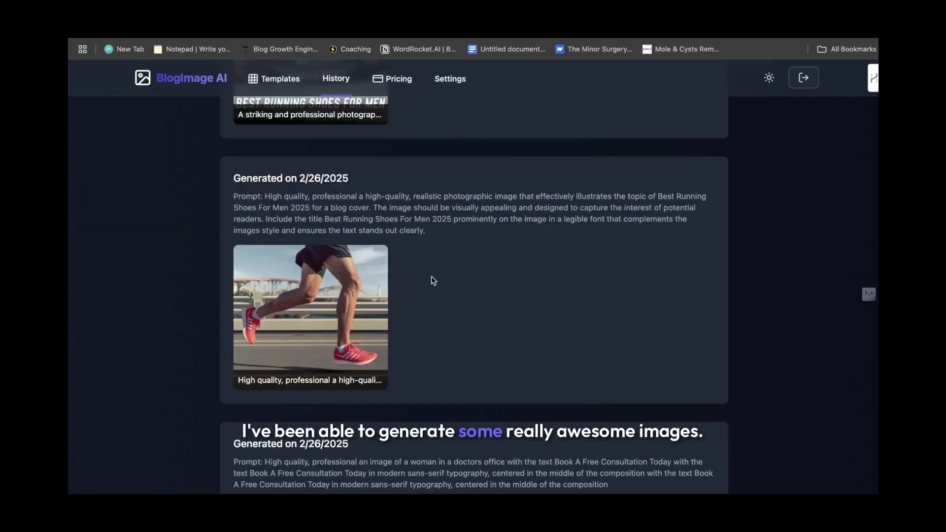
scroll(431, 276, down, 5)
click(293, 193)
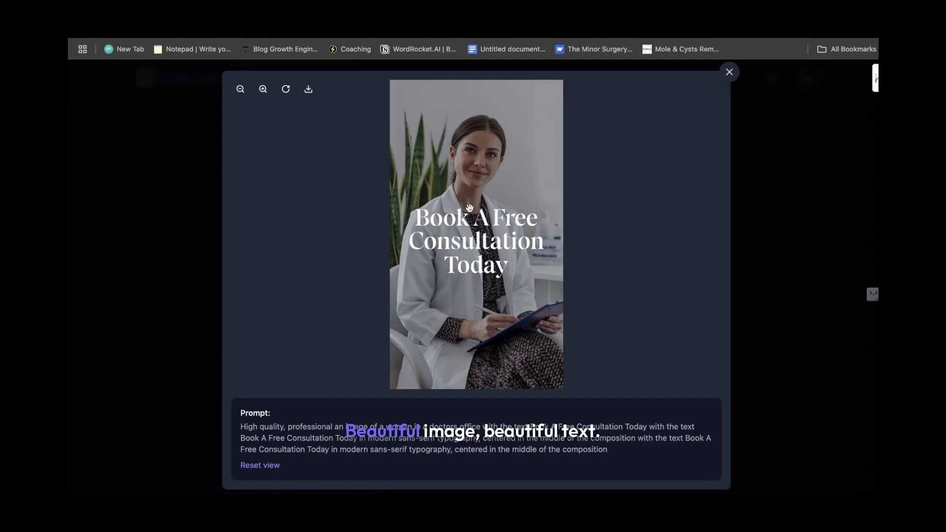
click(211, 243)
Step: Preview the blue-shirt woman consultation and 'ABCDE of Melanoma' images, then scroll back up
scroll(299, 346, down, 1)
click(292, 405)
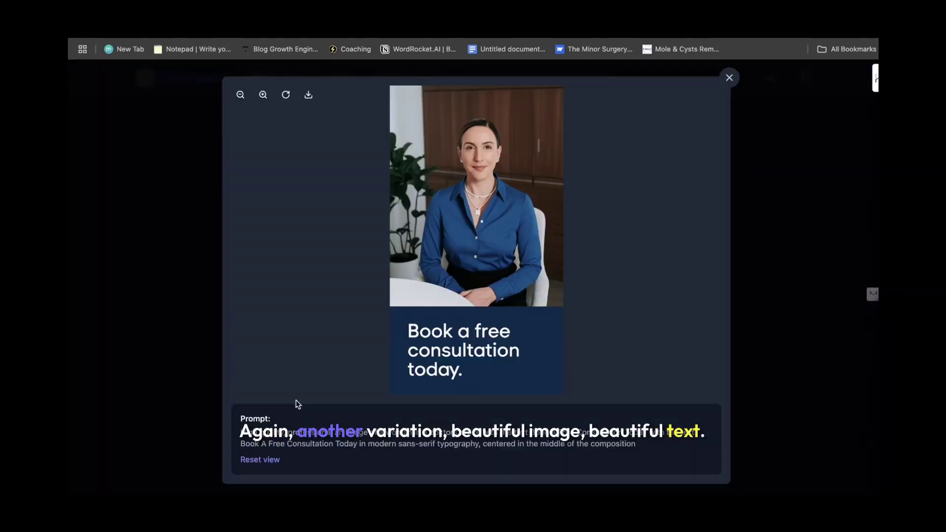
click(190, 353)
scroll(375, 320, down, 2)
click(294, 168)
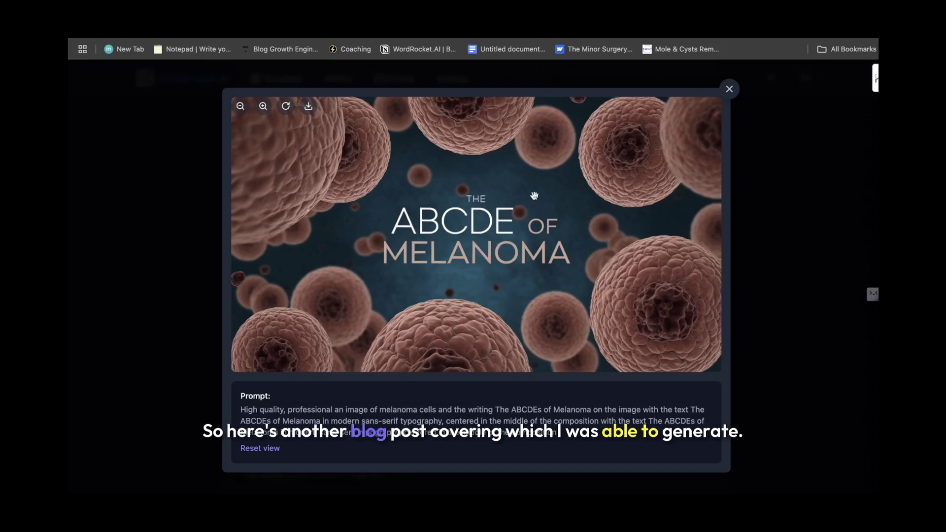
click(752, 261)
scroll(591, 263, down, 8)
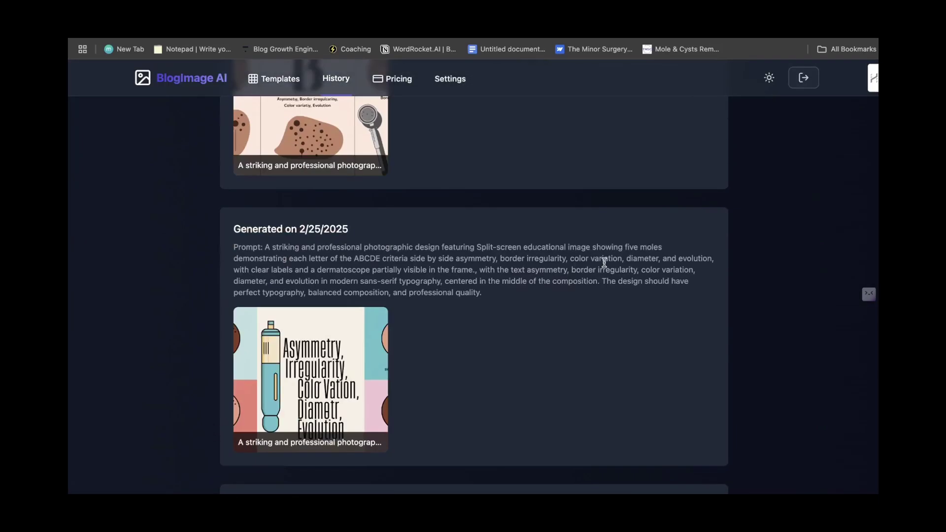
scroll(602, 266, down, 15)
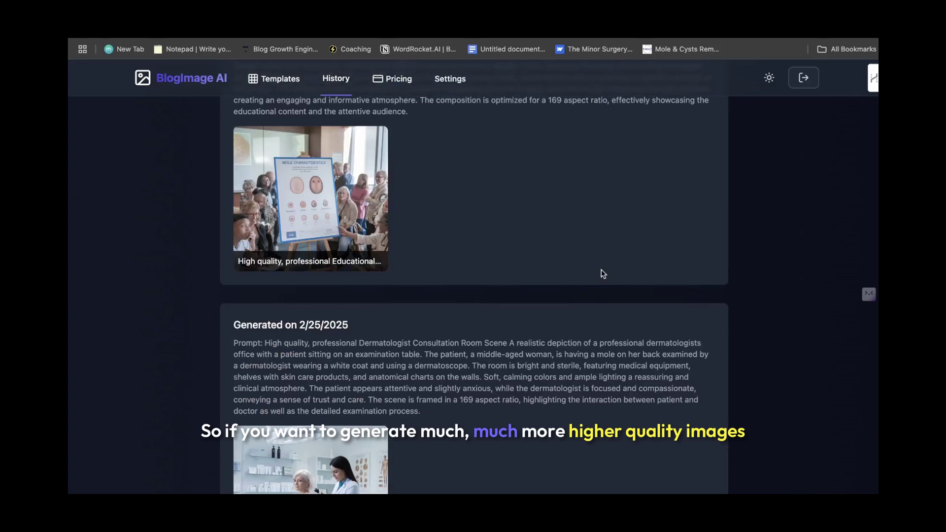
scroll(601, 270, up, 20)
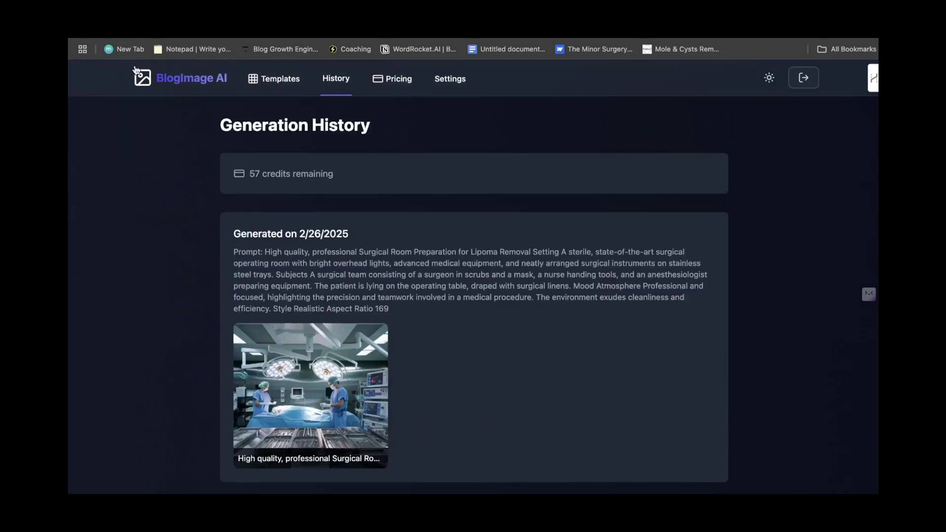
Step: Go back to the Image Templates page showing five templates and 57 credits
click(265, 91)
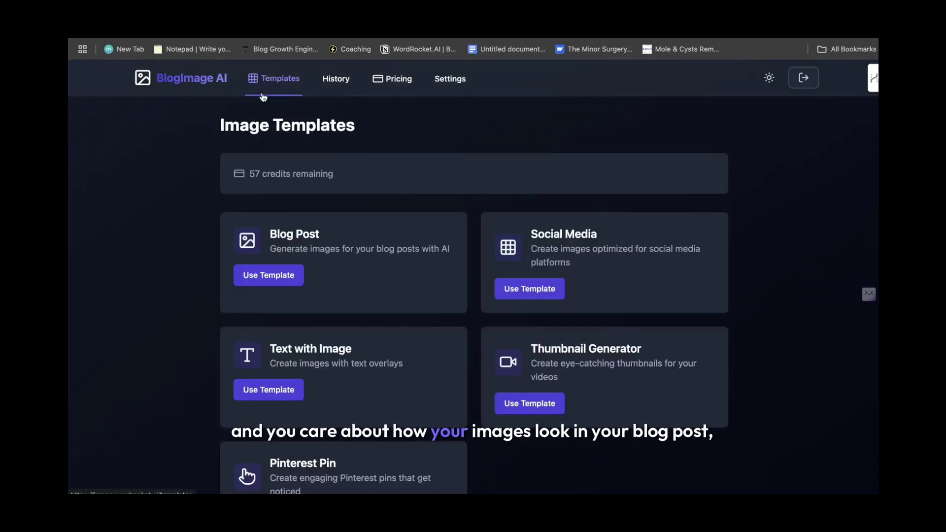